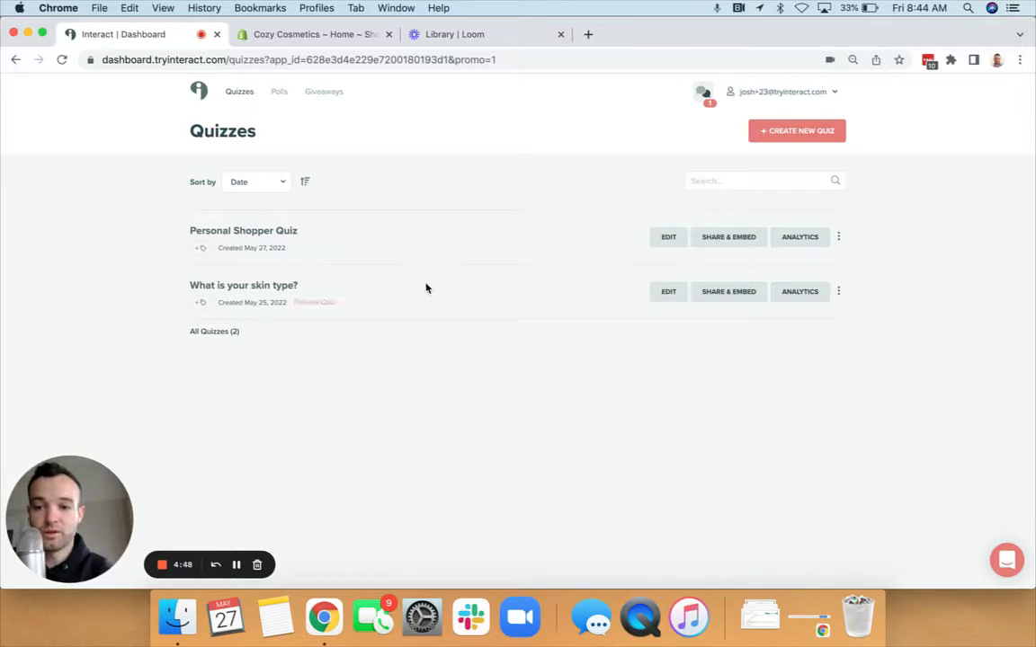
- Open the popup sharing settings of the "What is your skin type?" quiz and copy its JavaScript install code
click(728, 294)
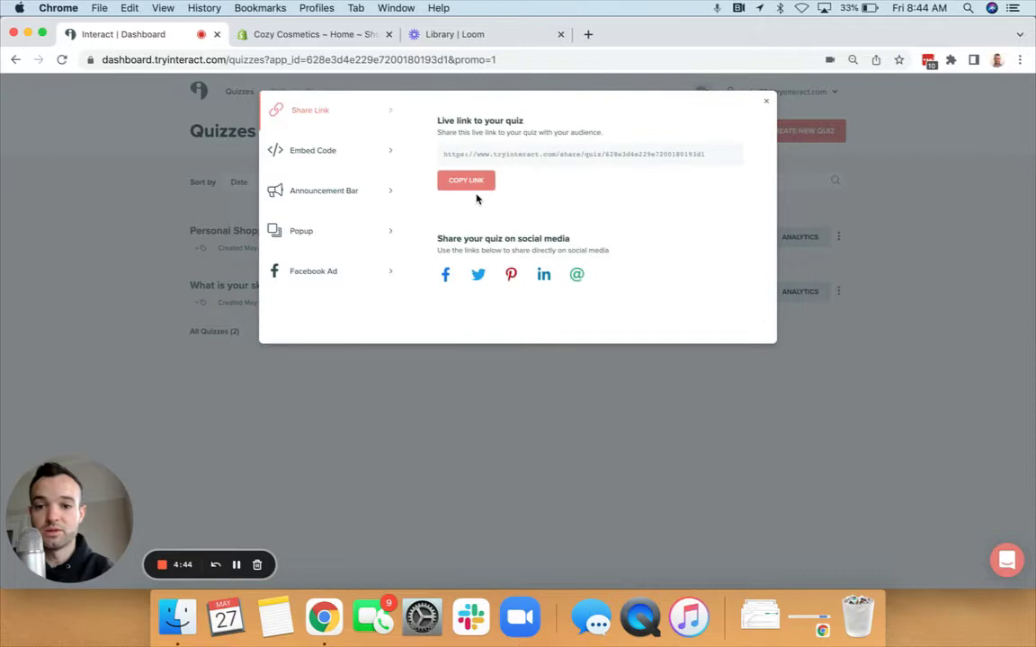
click(306, 230)
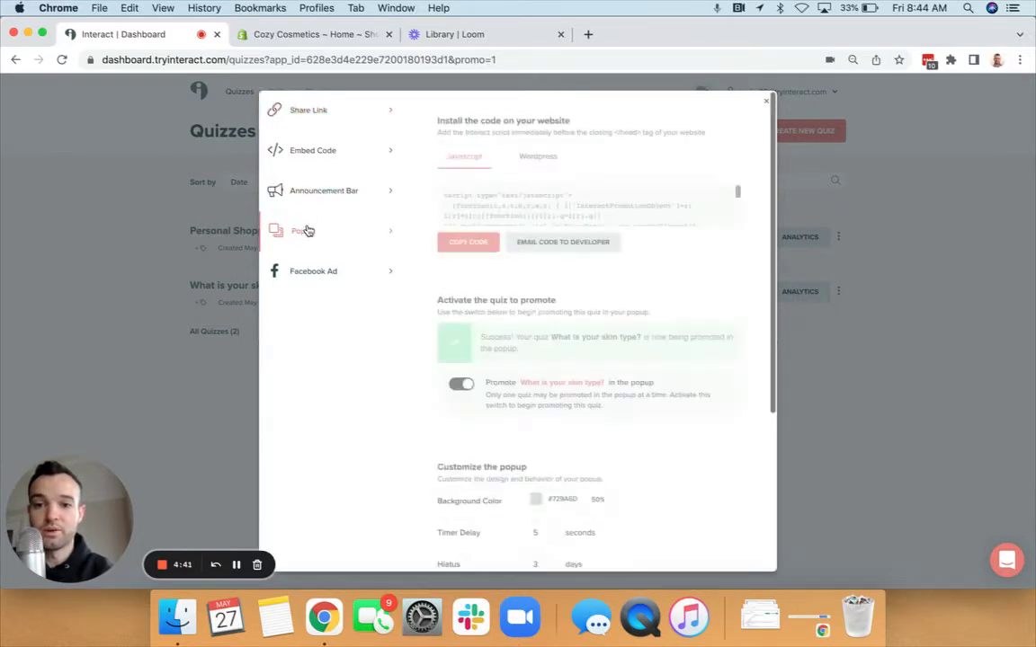
scroll(530, 271, down, 5)
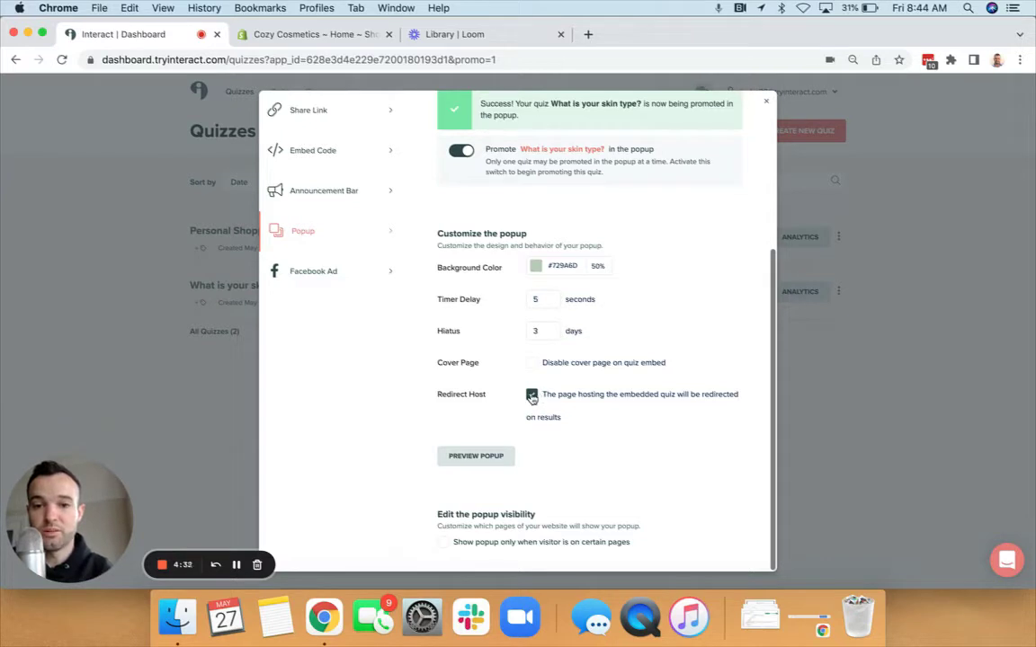
scroll(531, 398, up, 5)
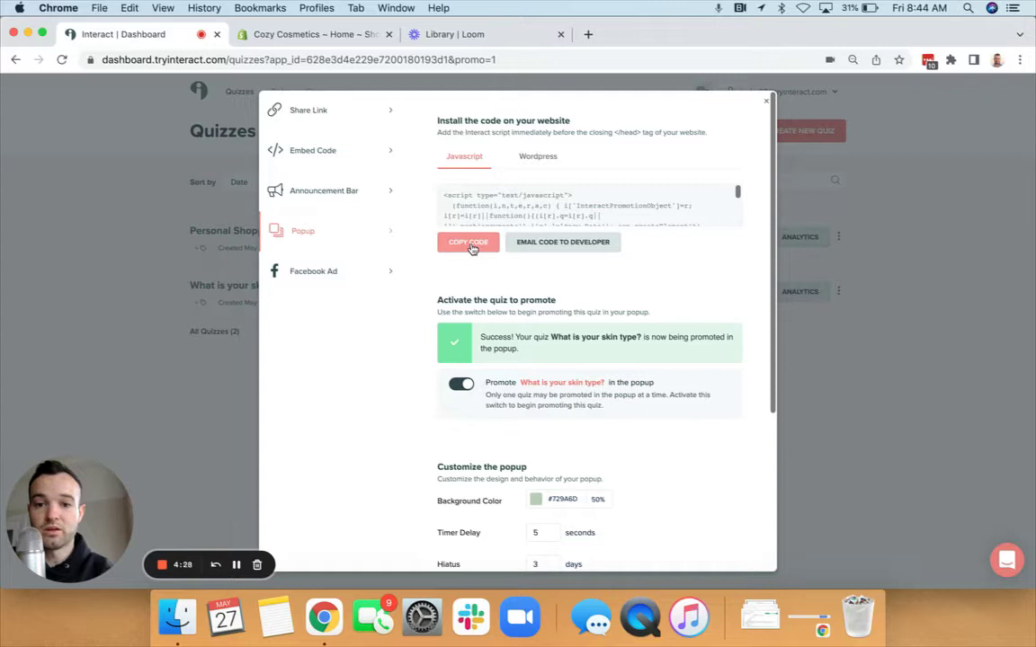
click(472, 246)
- Switch to the Shopify admin of Cozy Cosmetics and open the code editor for the current Sense theme
click(324, 36)
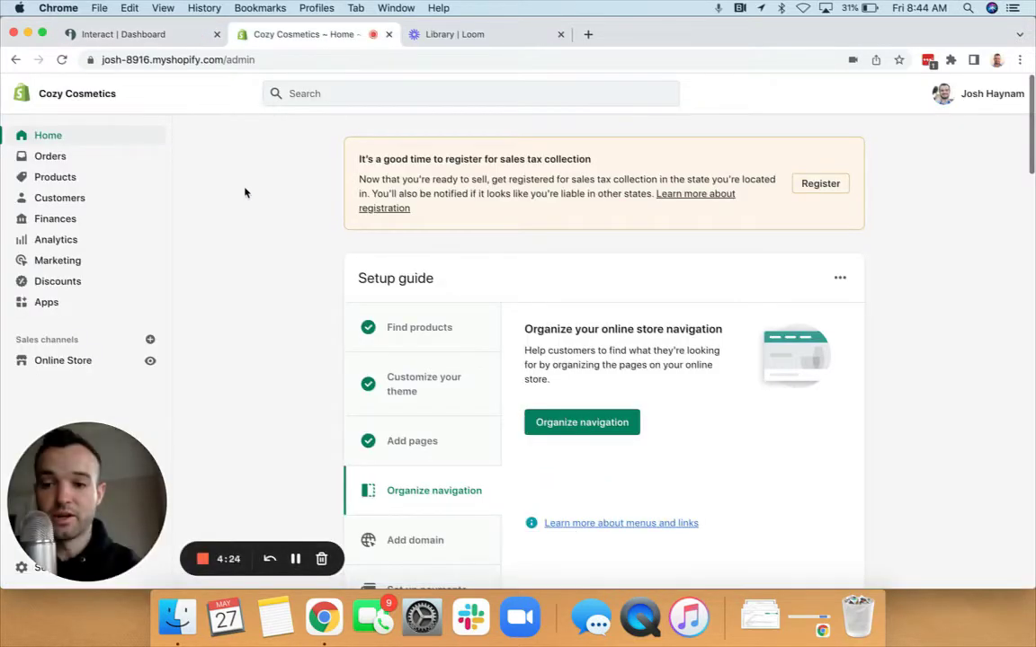
click(79, 363)
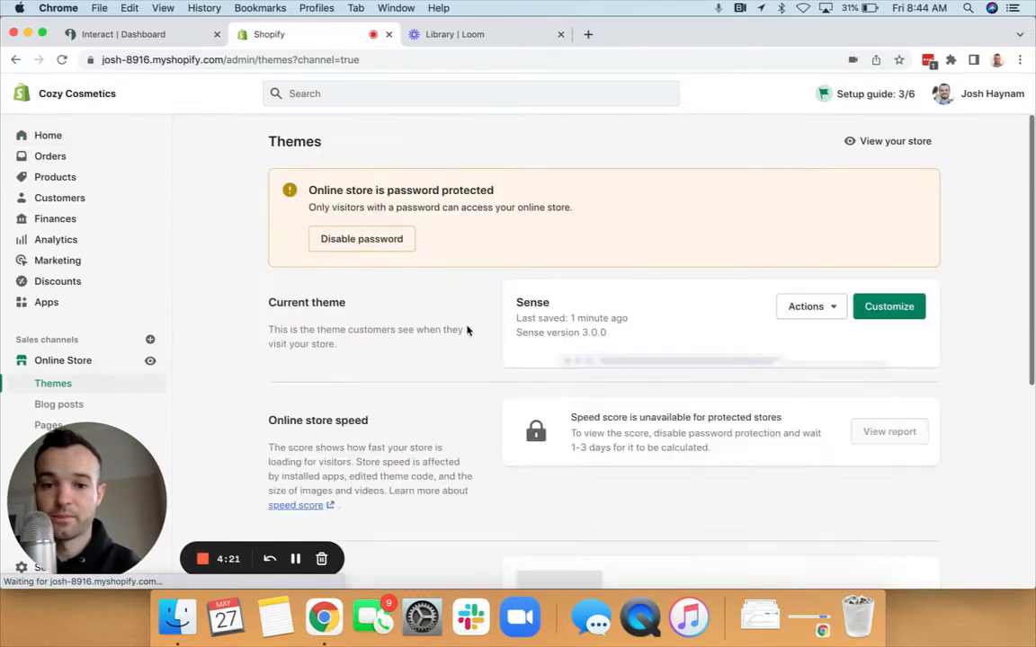
click(809, 308)
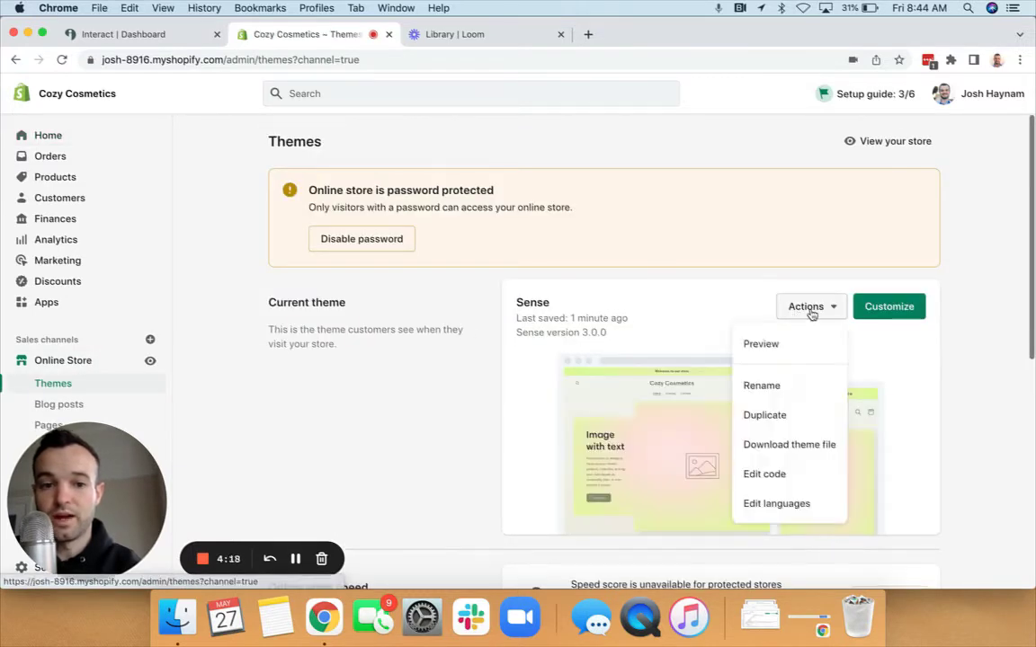
click(763, 473)
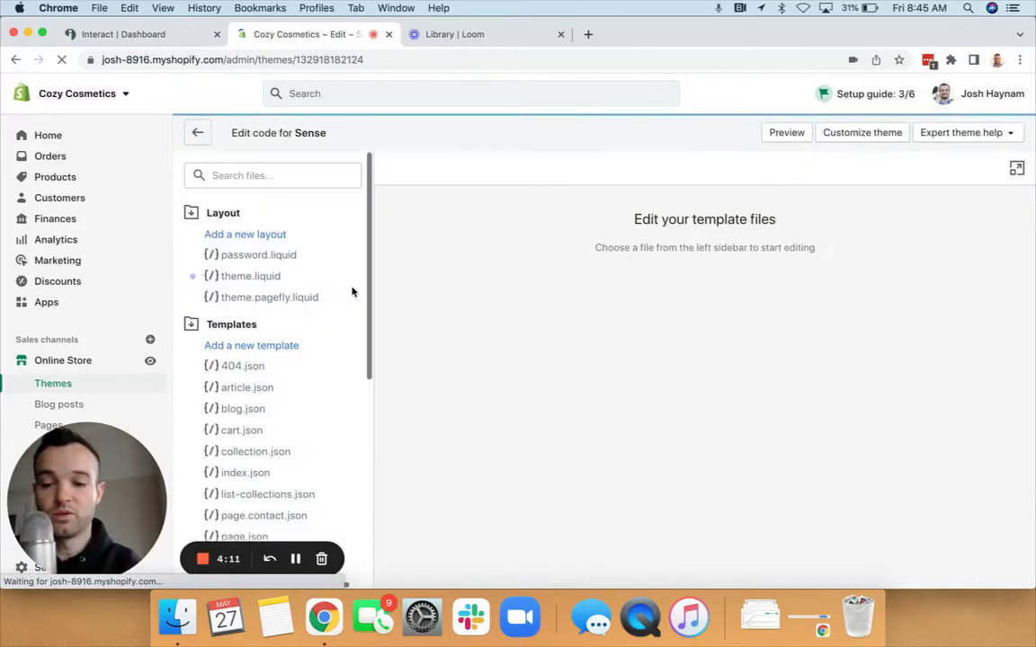
- Open the header.liquid file from the theme's Sections folder
scroll(282, 324, down, 2)
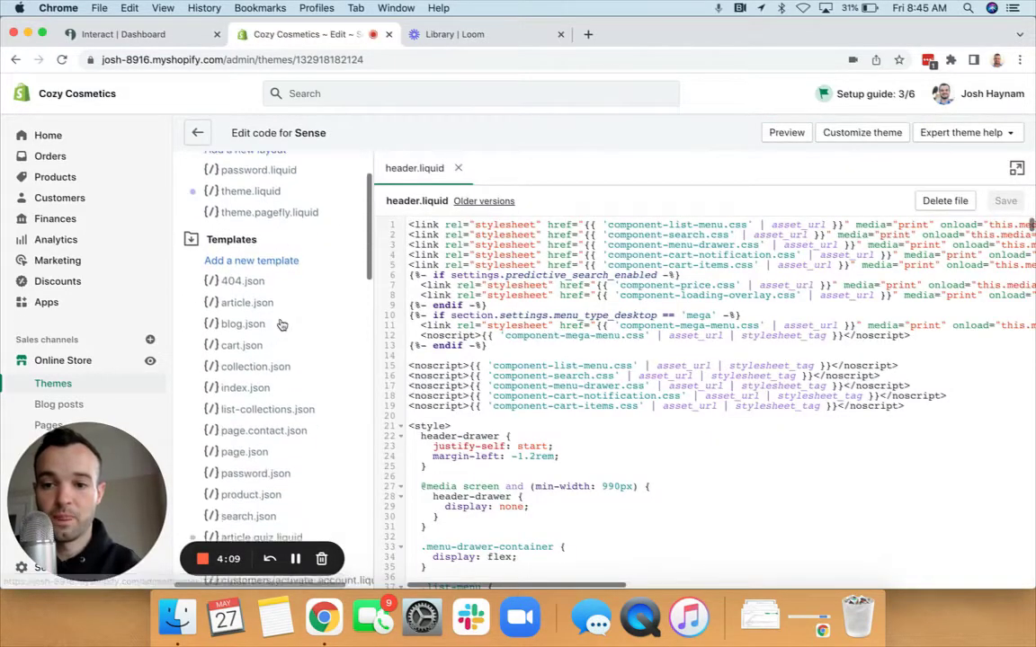
scroll(282, 325, down, 10)
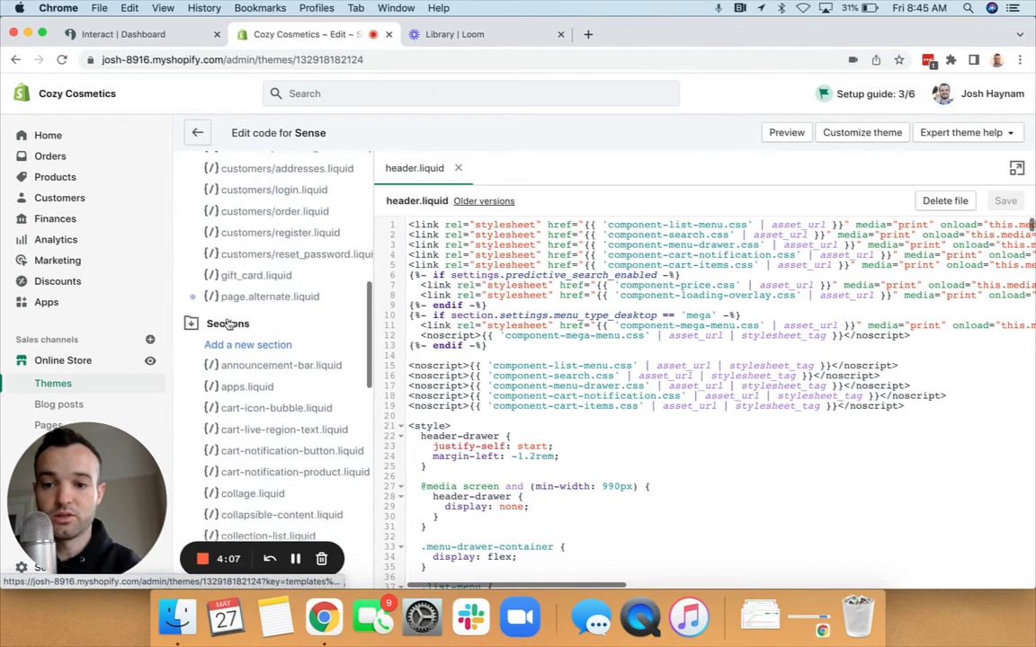
click(227, 323)
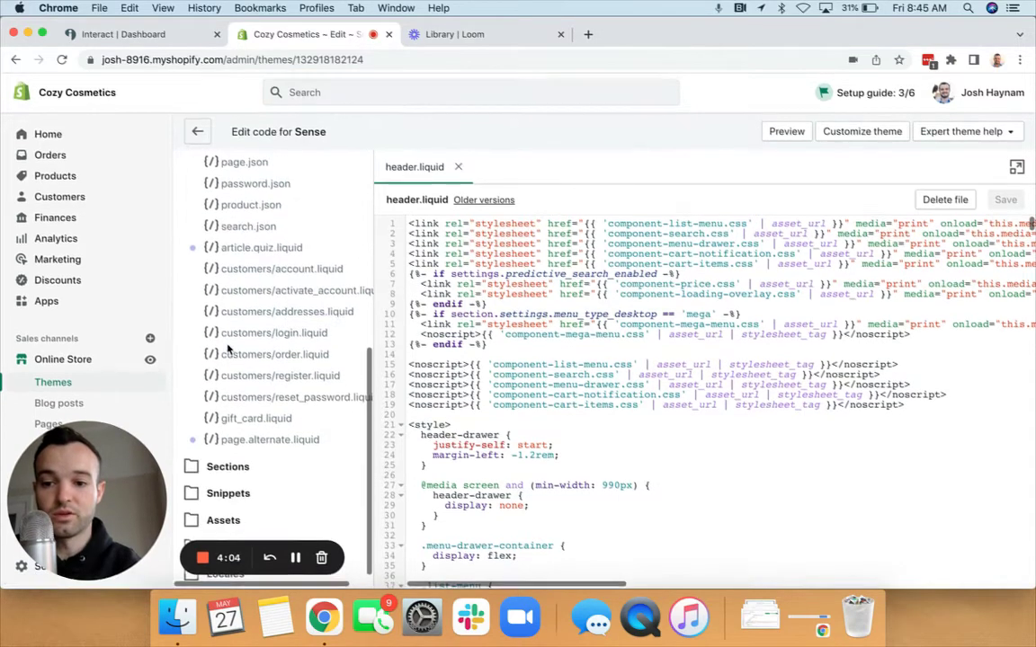
click(228, 466)
scroll(243, 386, down, 8)
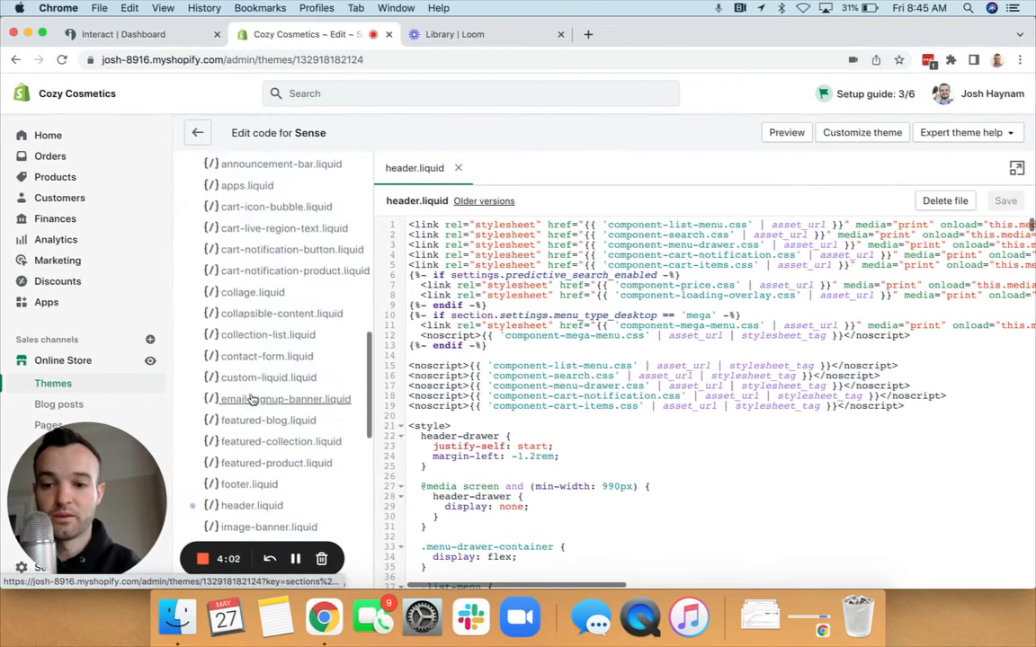
scroll(253, 400, down, 3)
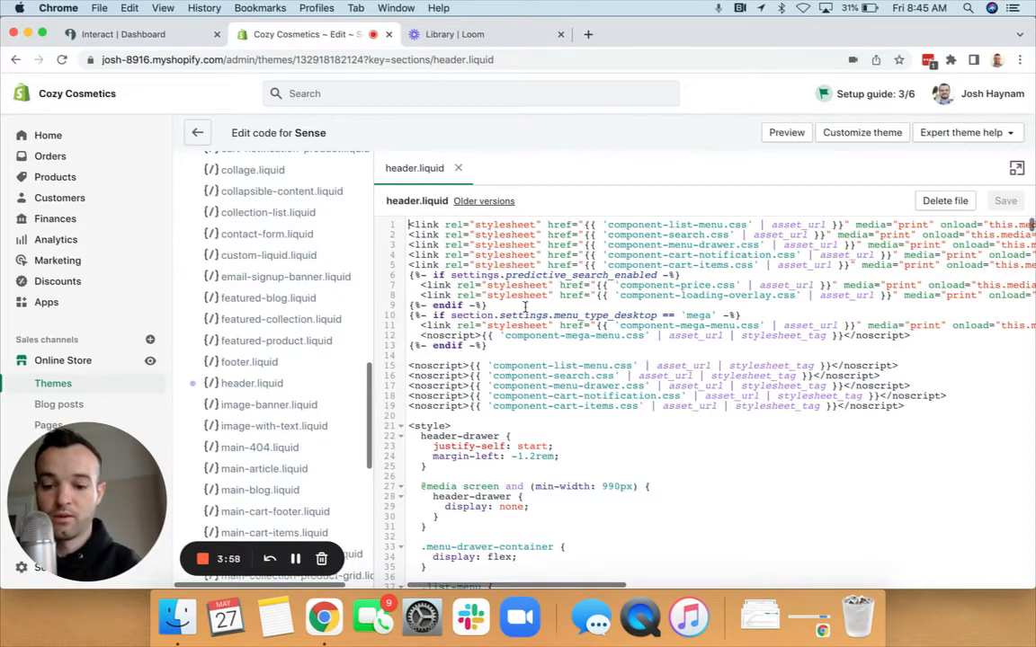
- Search header.liquid for "</head" to locate the closing header tag
key(super+f)
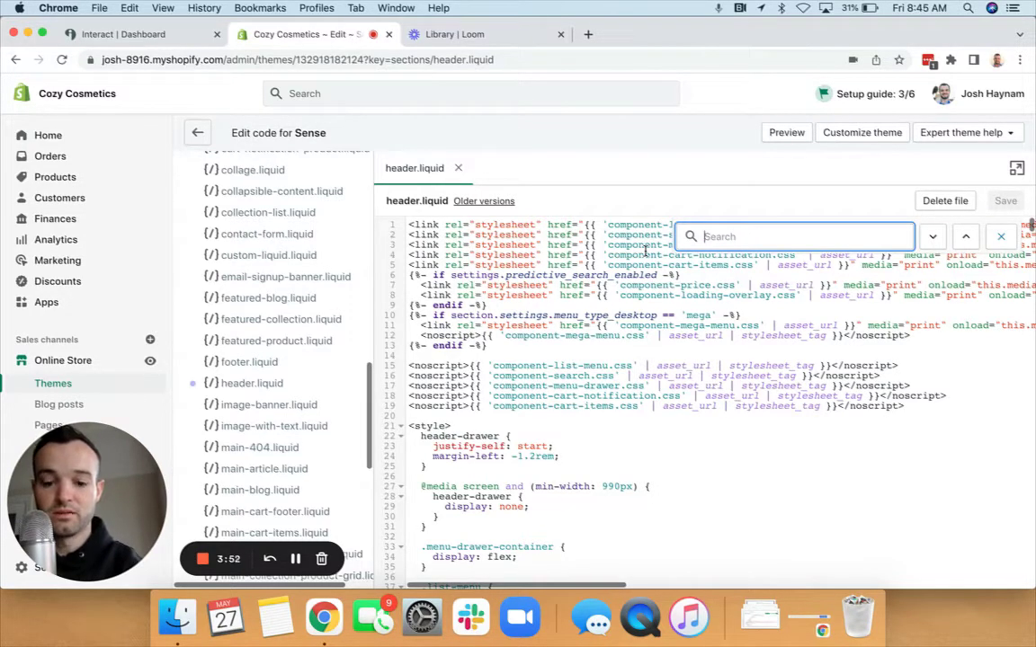
text(<)
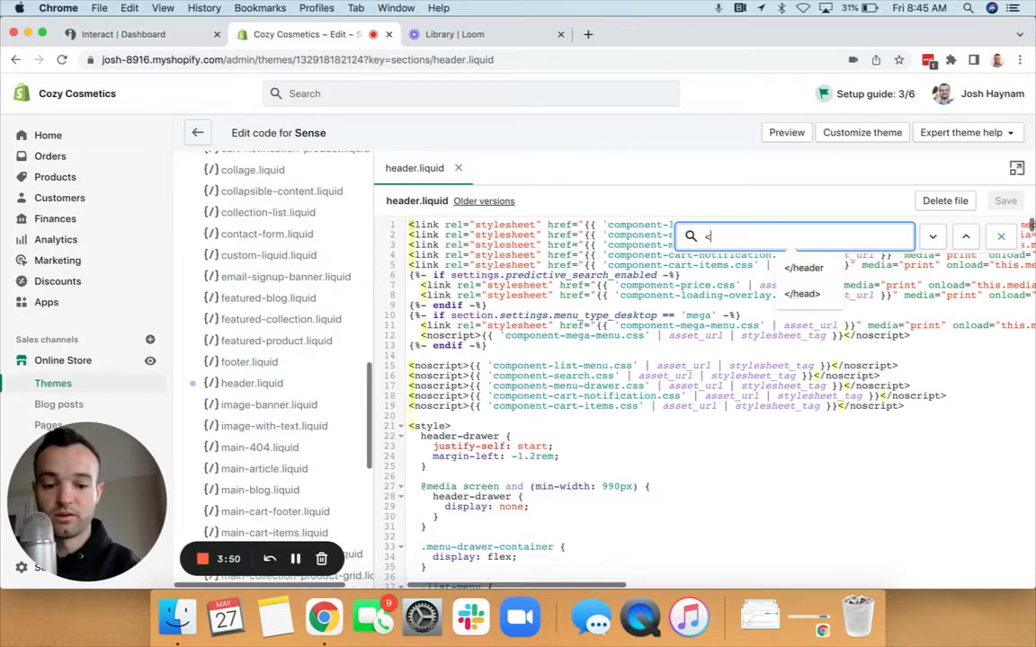
text(/head)
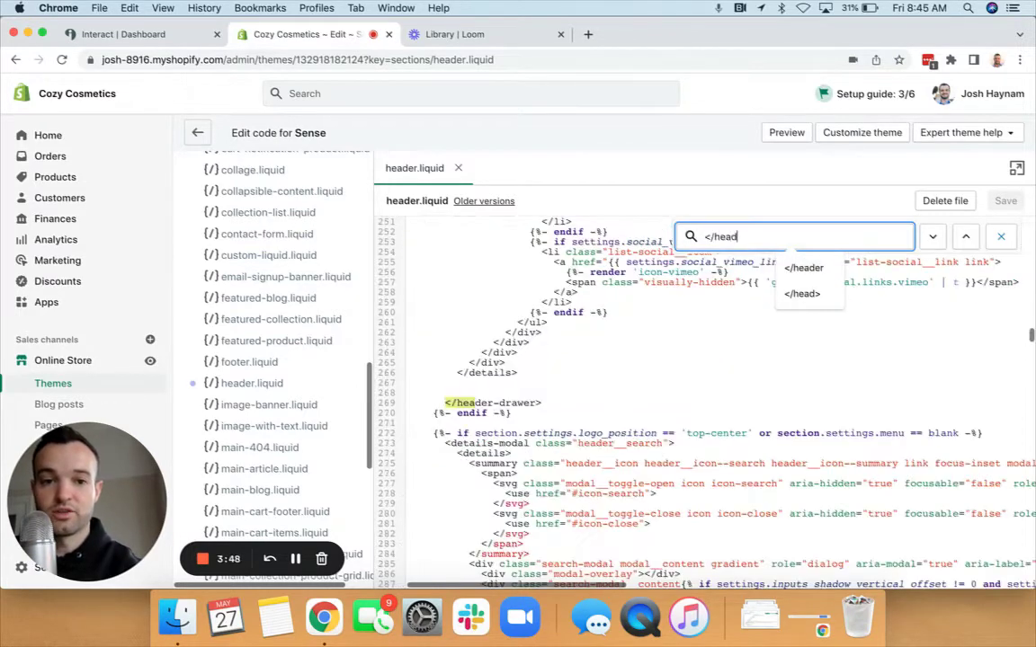
text(e)
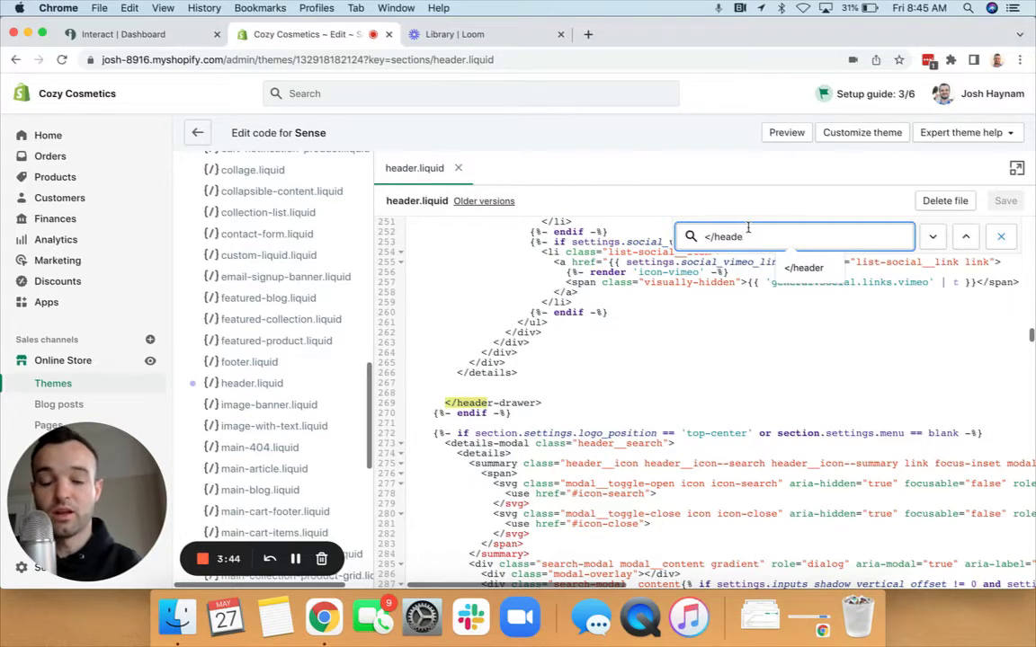
key(BackSpace)
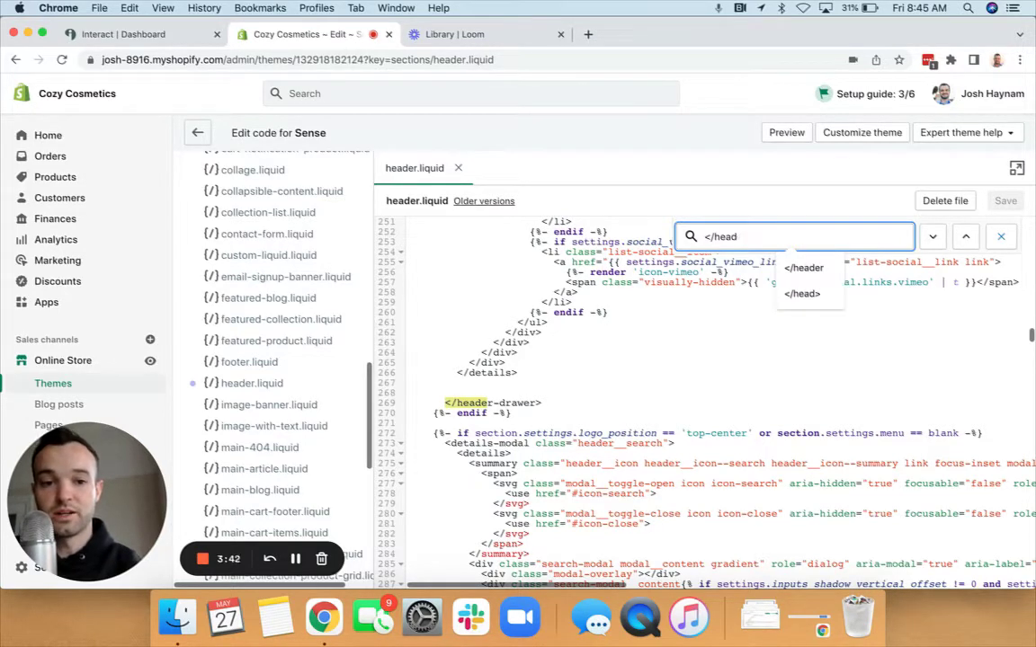
text(>)
key(BackSpace)
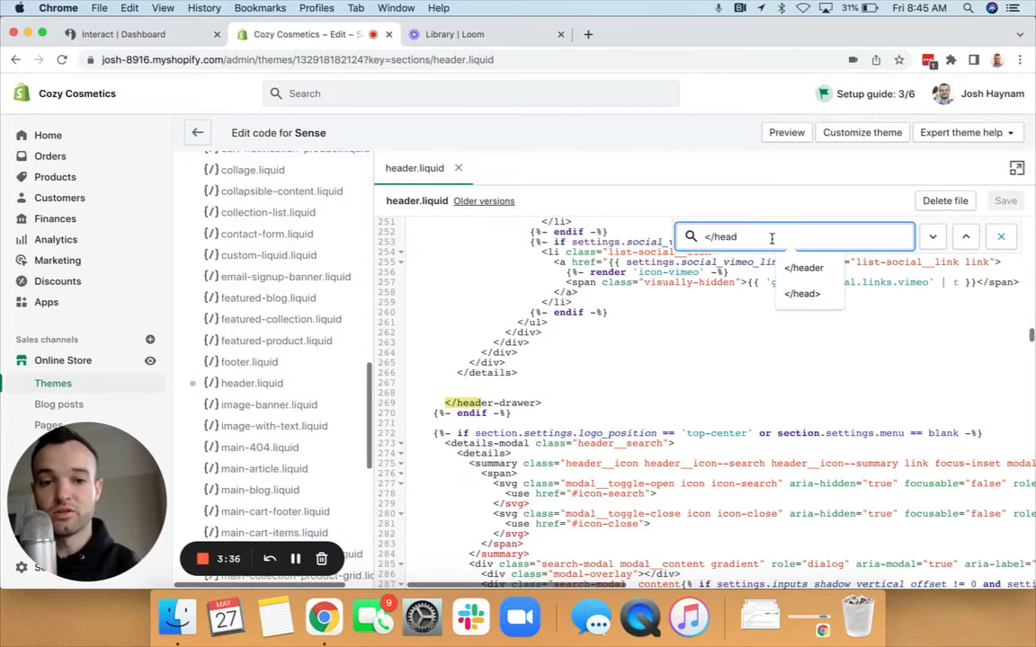
key(BackSpace)
key(BackSpace)
key(BackSpace)
key(BackSpace)
key(BackSpace)
key(BackSpace)
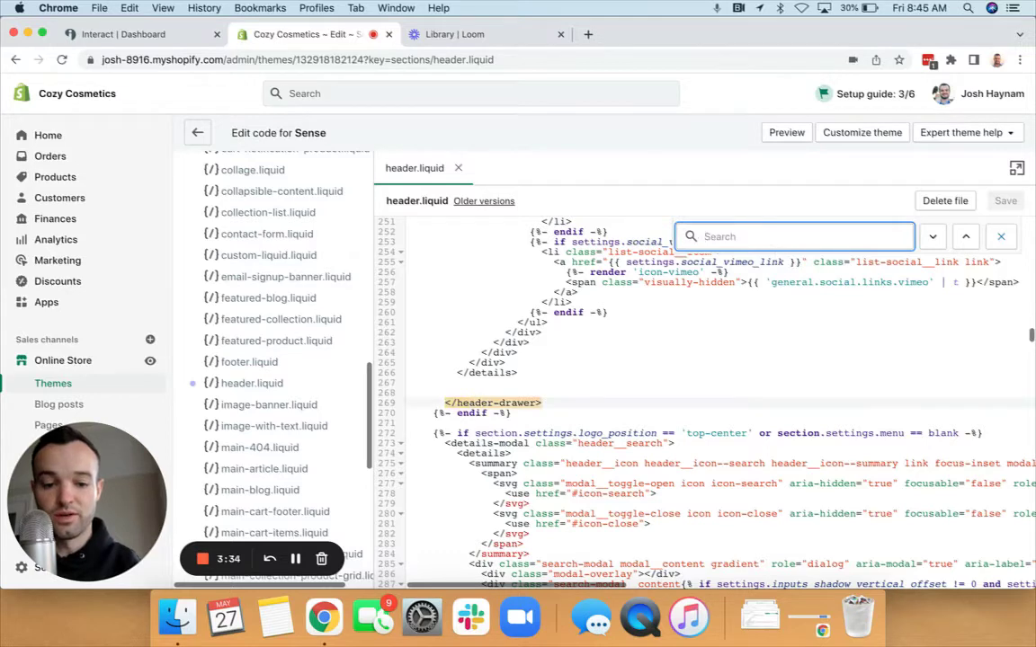
text([)
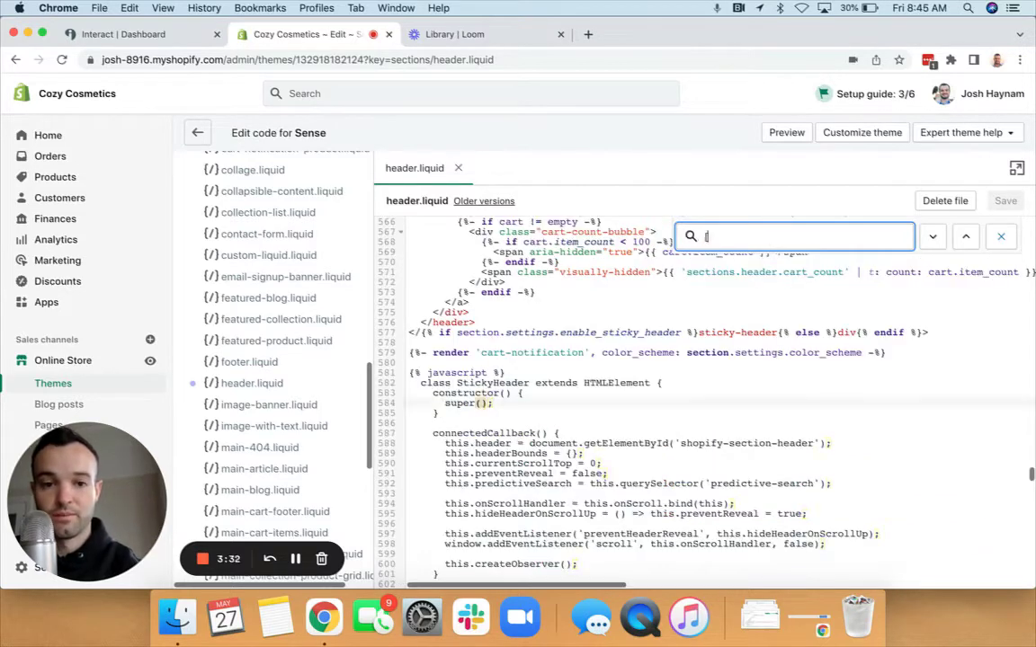
text(head)
key(BackSpace)
key(BackSpace)
key(BackSpace)
key(BackSpace)
key(BackSpace)
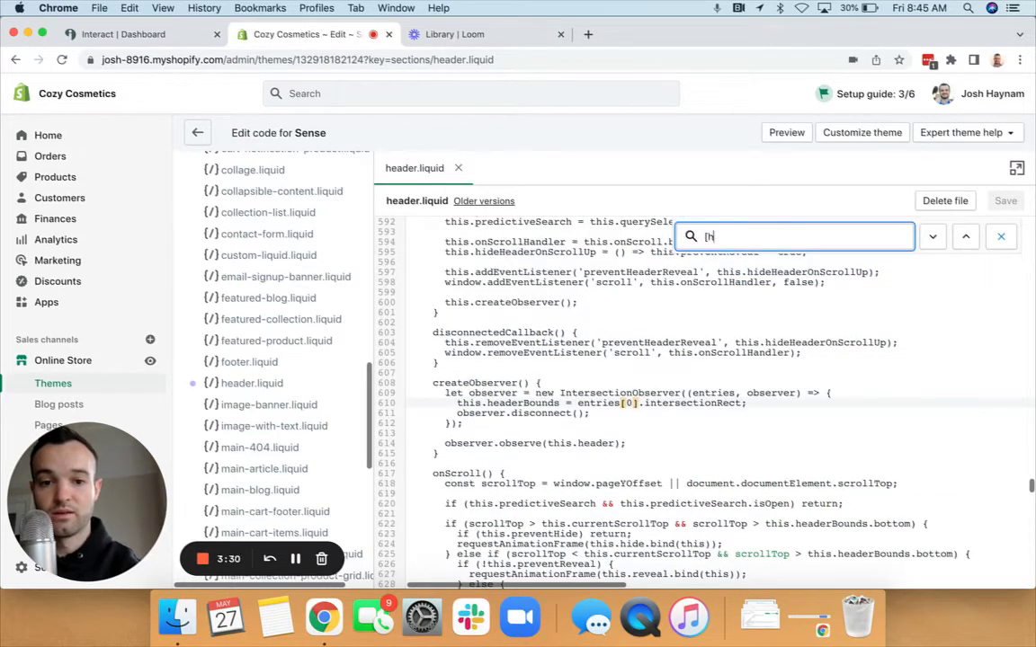
text({)
key(BackSpace)
text({)
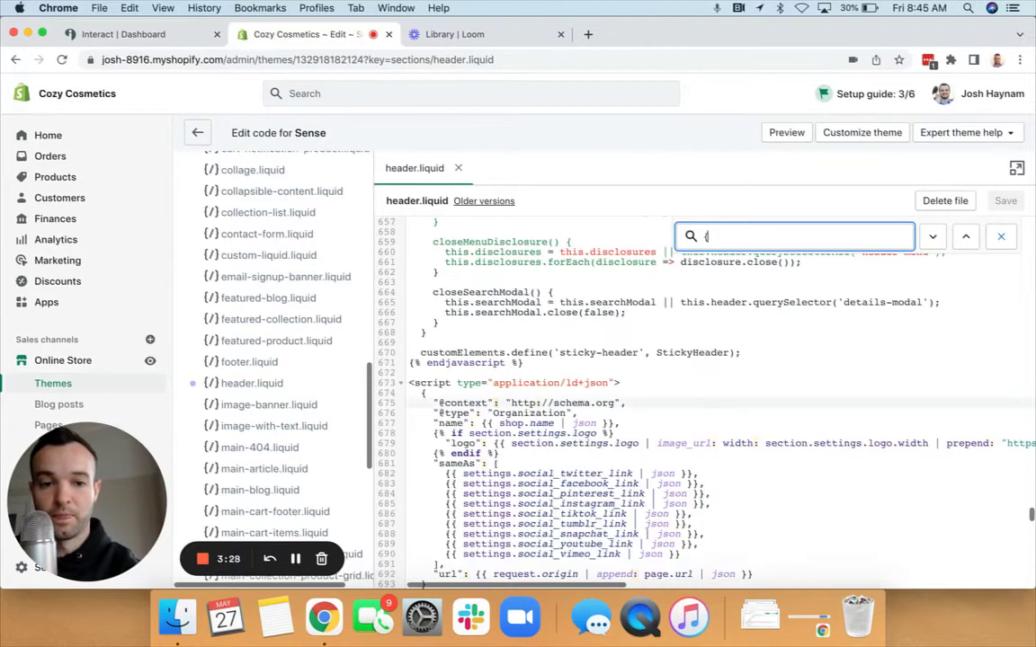
text(head)
key(BackSpace)
key(BackSpace)
key(BackSpace)
key(BackSpace)
key(BackSpace)
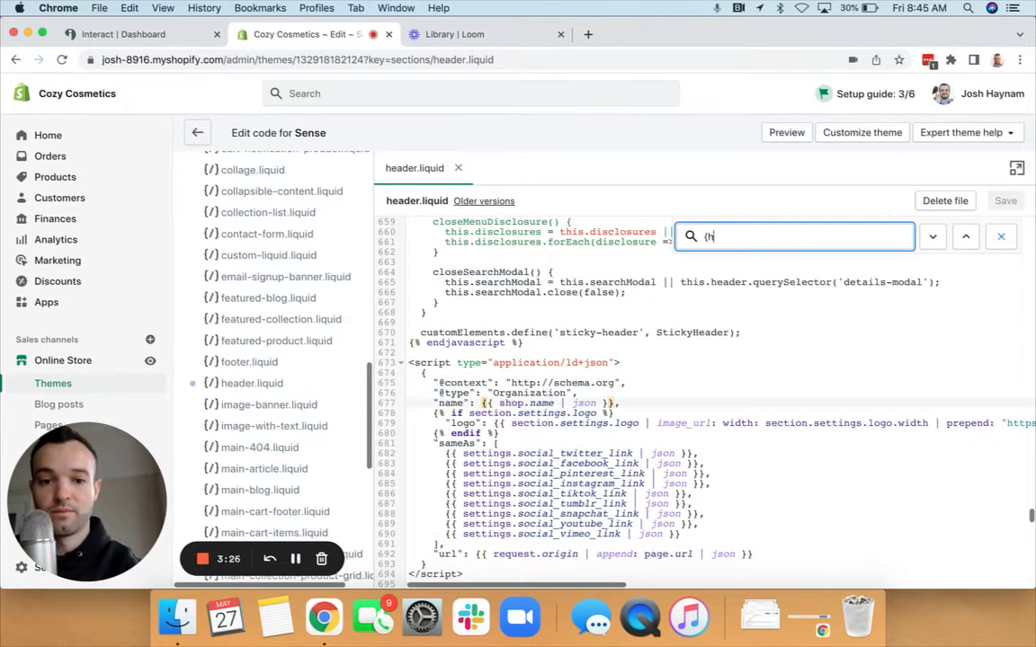
text({)
key(BackSpace)
text(<)
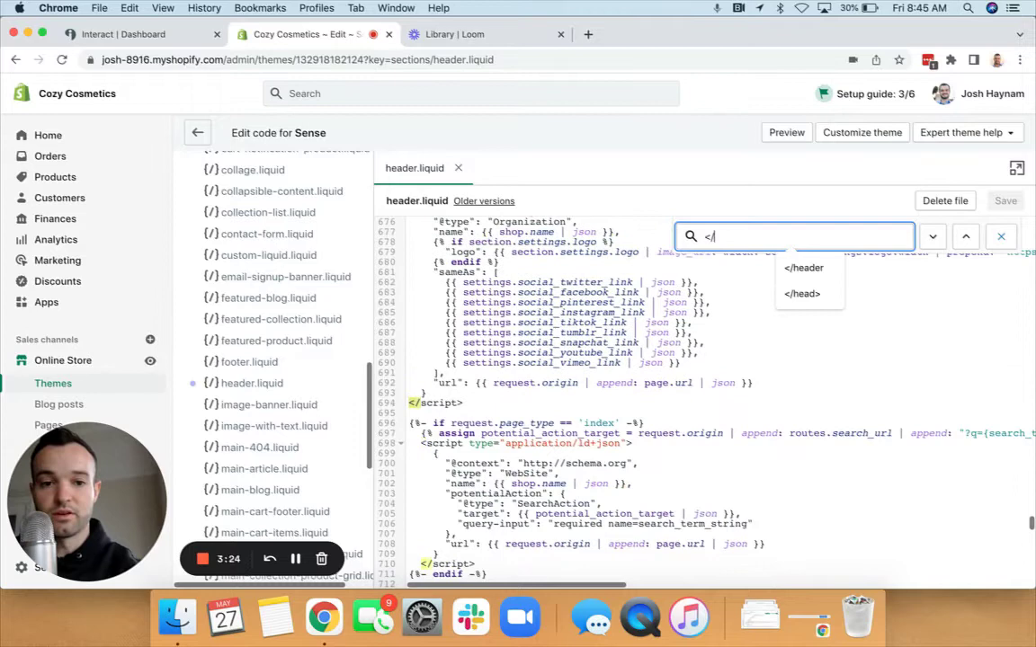
text(/header)
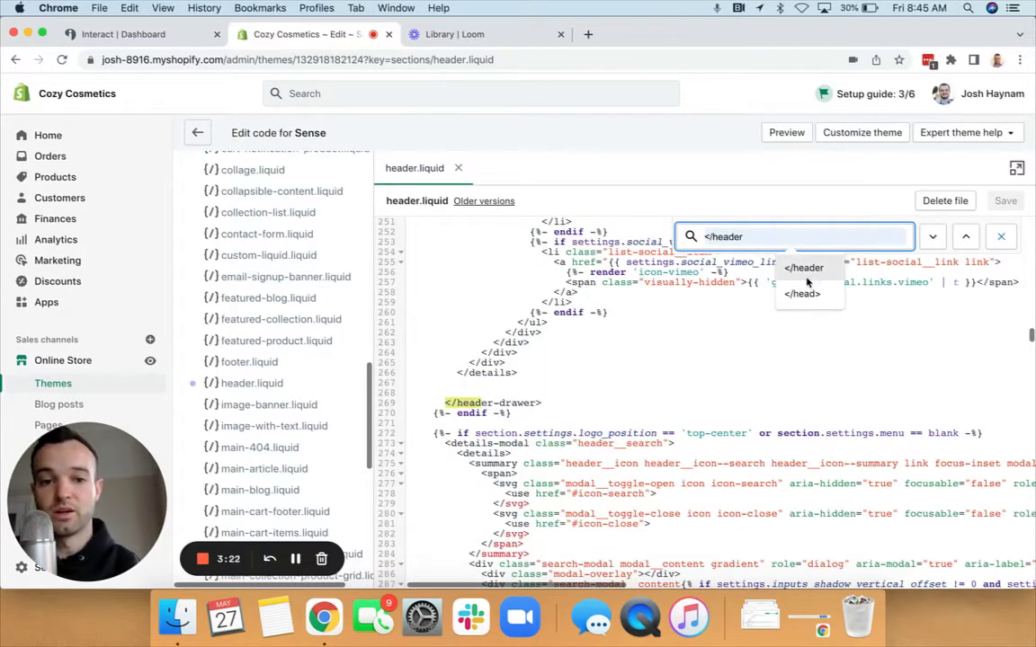
key(BackSpace)
key(BackSpace)
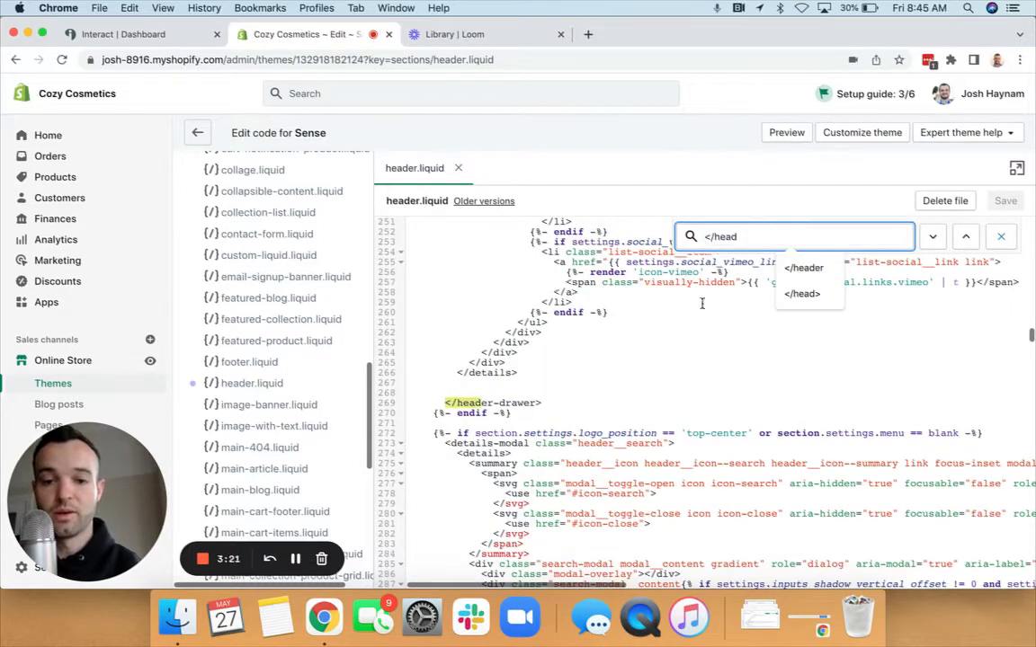
- Paste the copied popup script on the empty line 267 above the closing header-drawer tag and save header.liquid
click(502, 385)
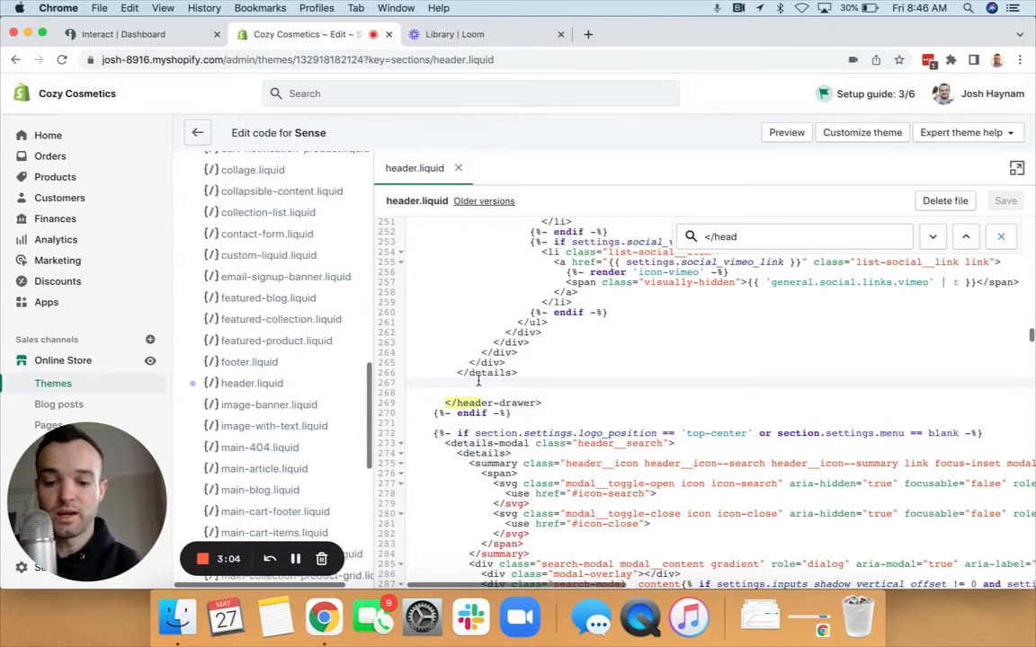
key(cmd+v)
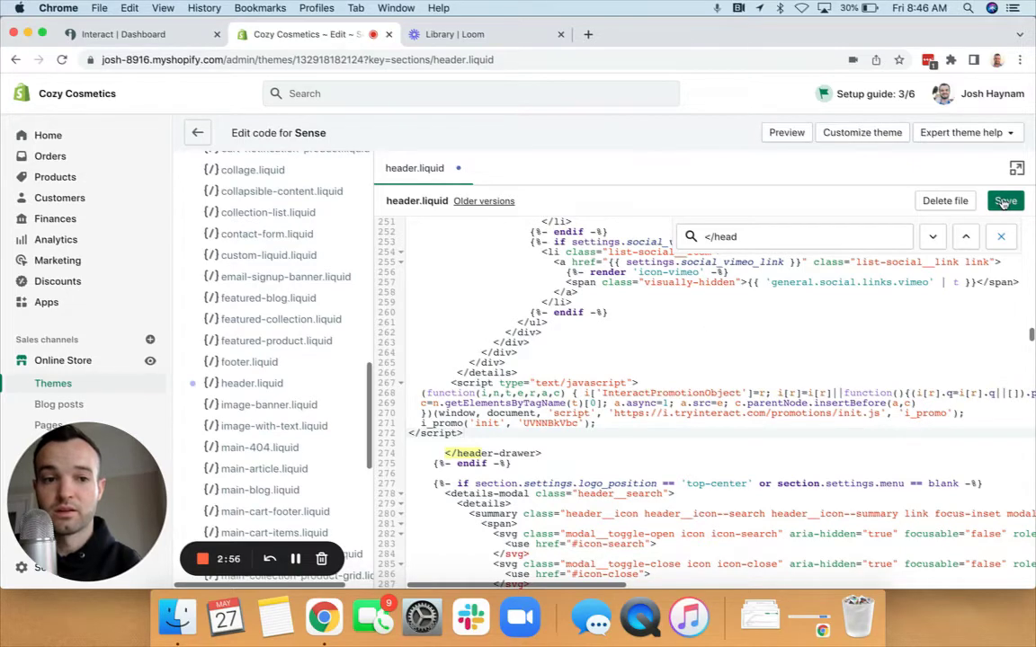
click(1004, 202)
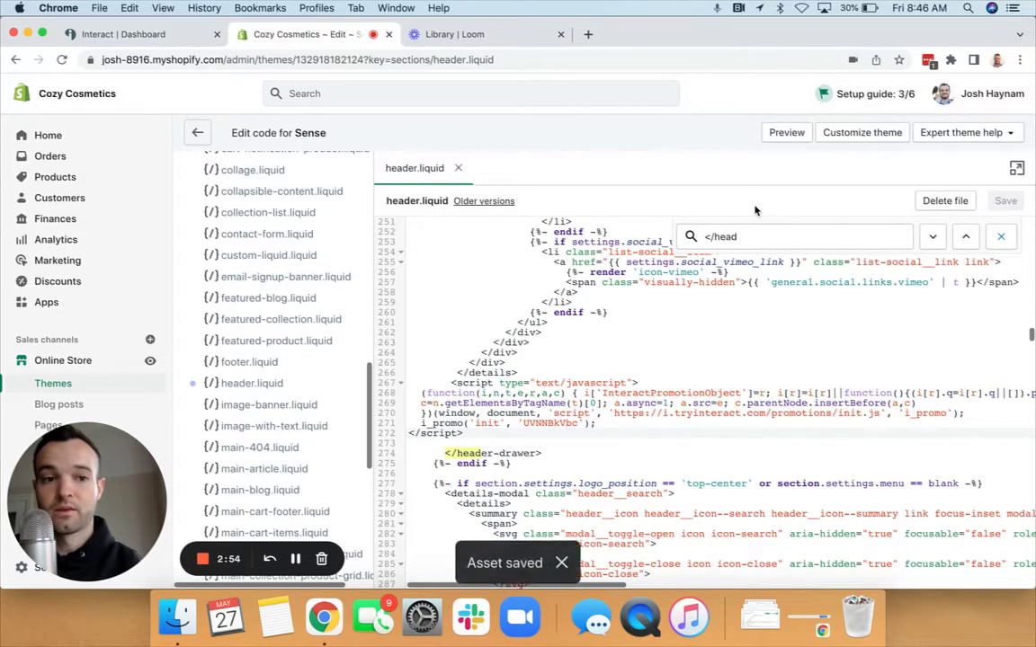
- Switch to the Interact dashboard and set the skin type quiz popup's hiatus to 0 days
click(177, 40)
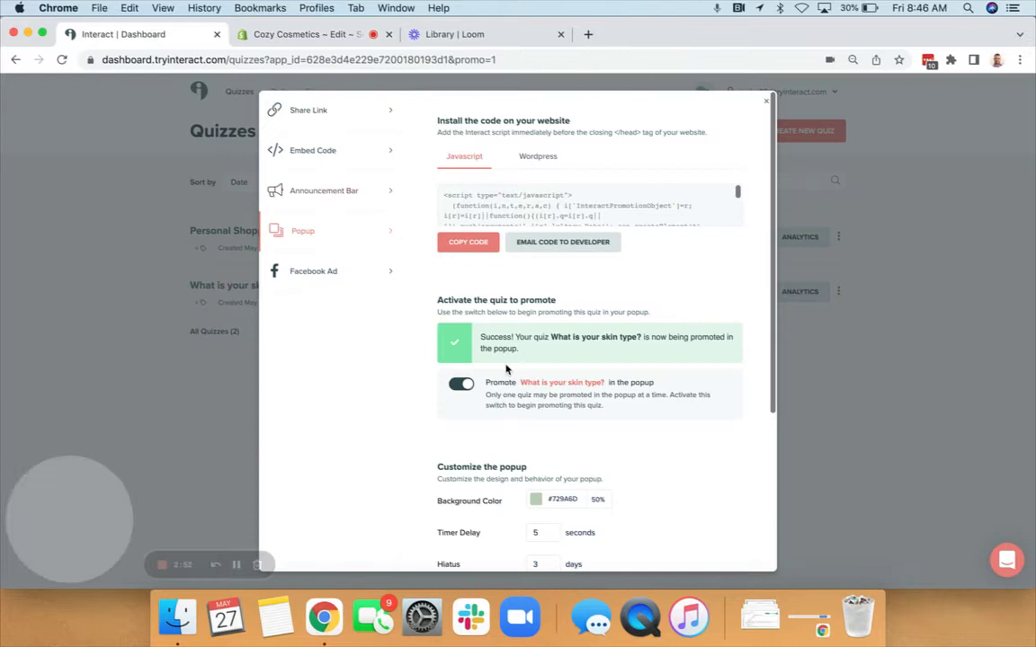
scroll(534, 408, down, 2)
scroll(534, 408, down, 3)
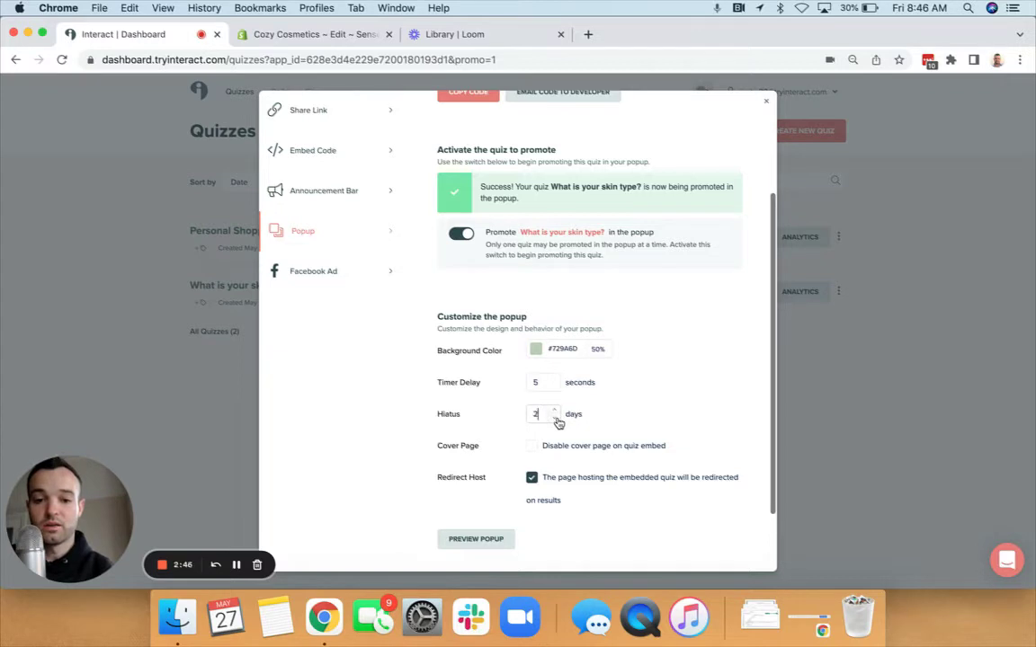
click(555, 418)
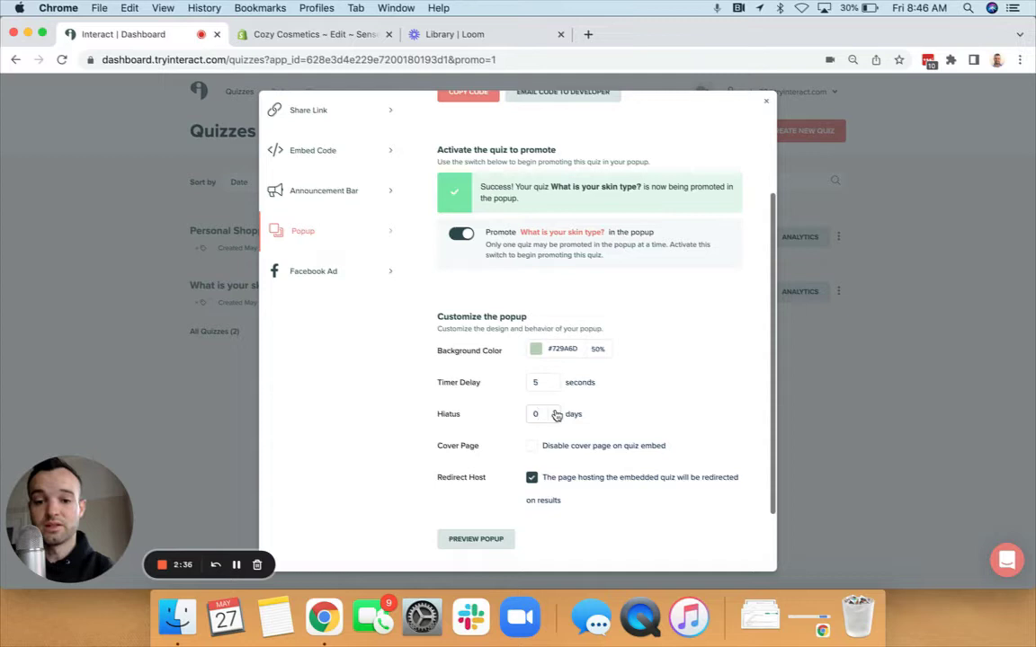
- Return to the Shopify theme code editor and close the search in header.liquid
click(303, 36)
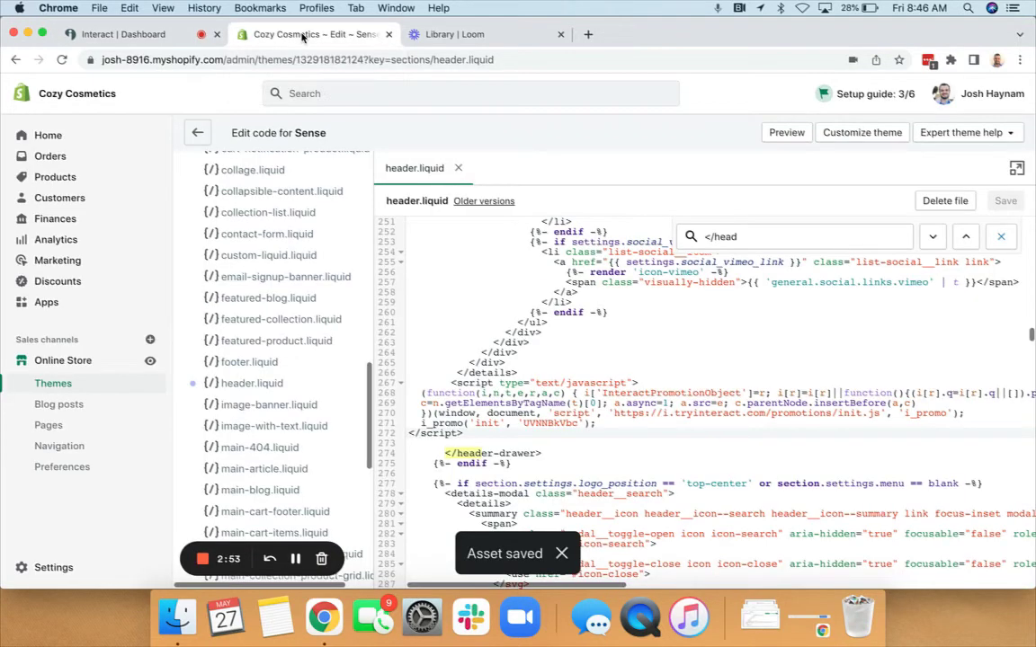
click(1002, 239)
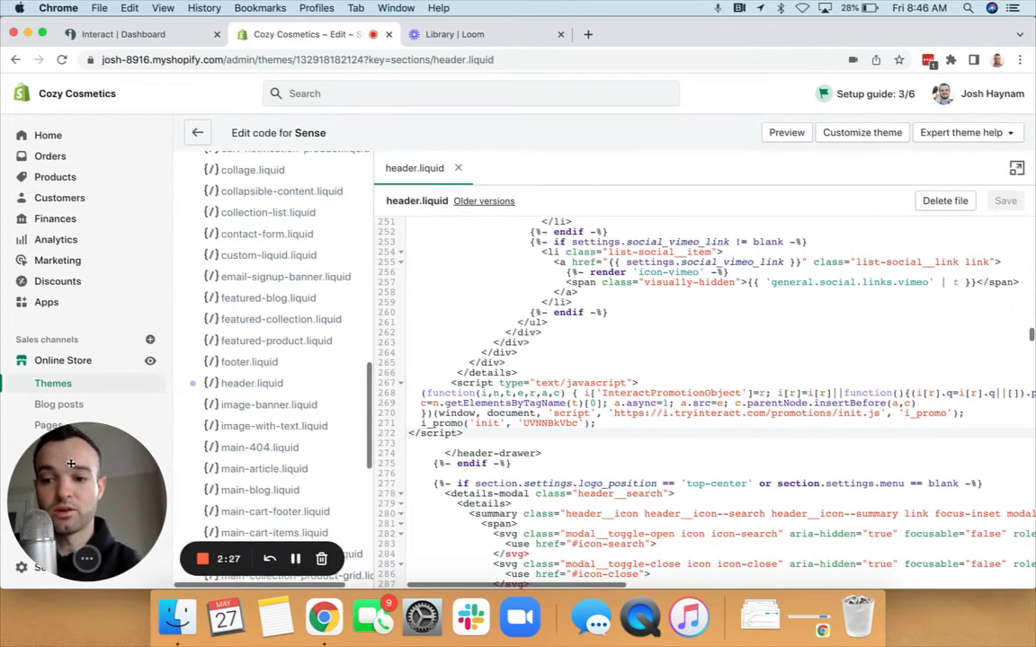
- Open the "Take our quiz" page from the store's pages, view it in the online store and hide the preview bar
drag(71, 464, 121, 463)
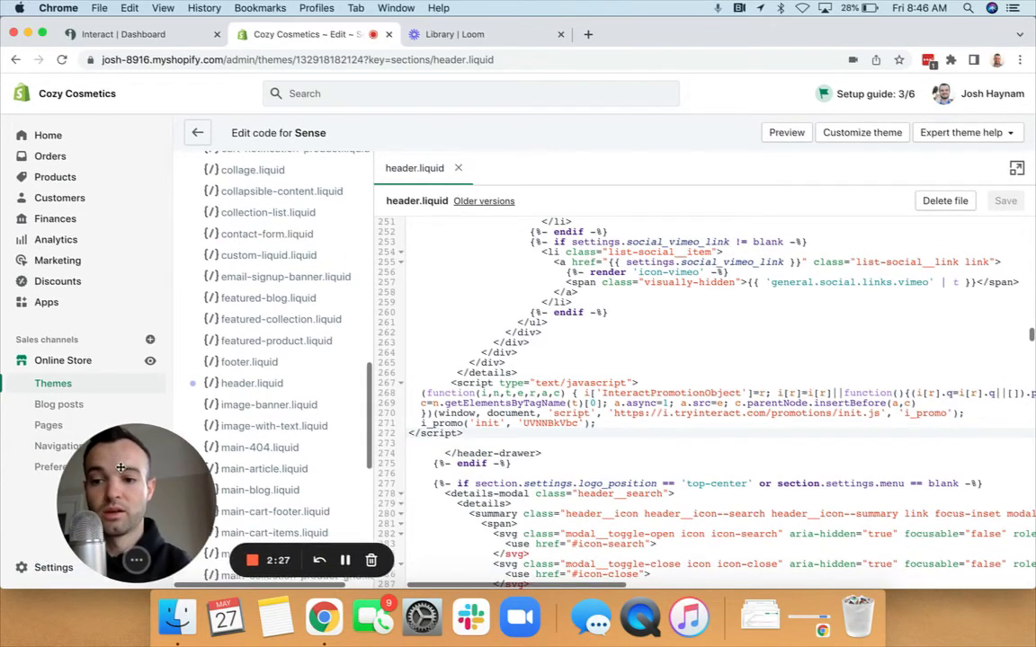
click(48, 427)
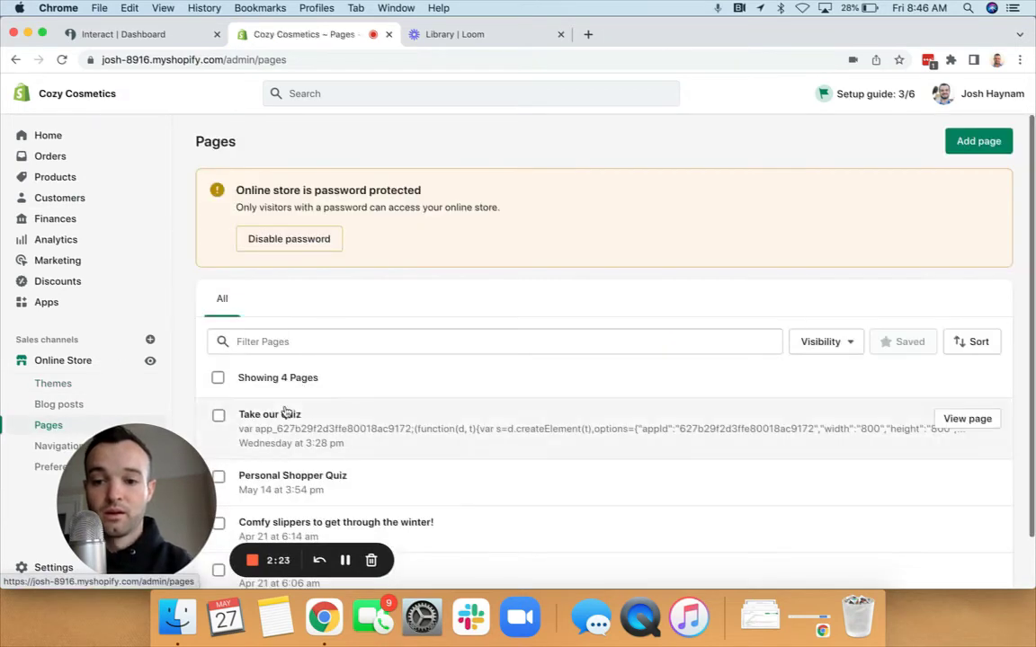
click(273, 414)
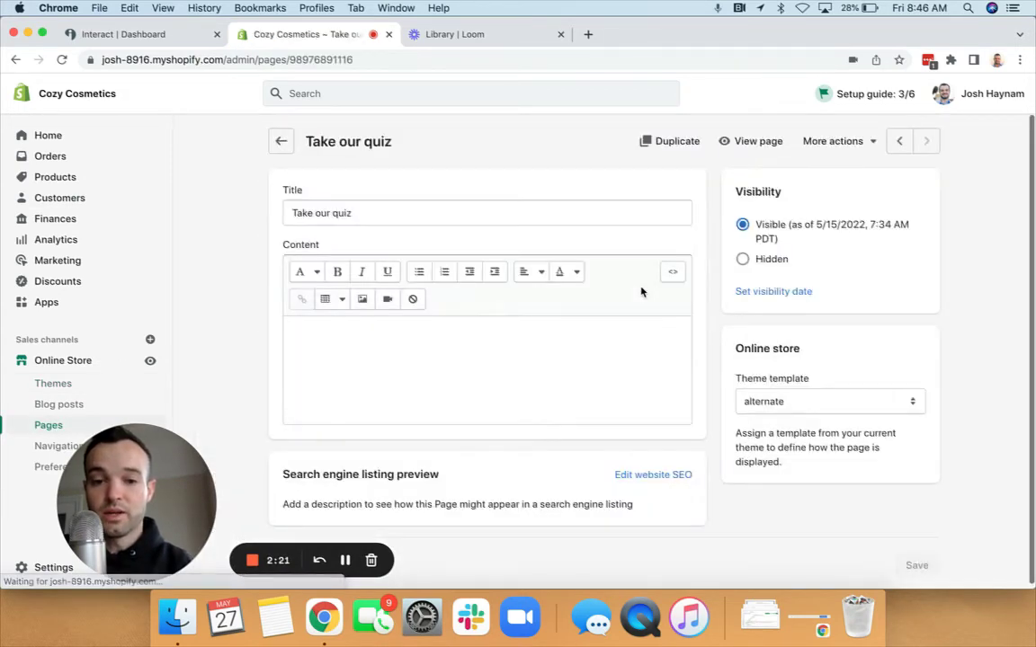
click(764, 143)
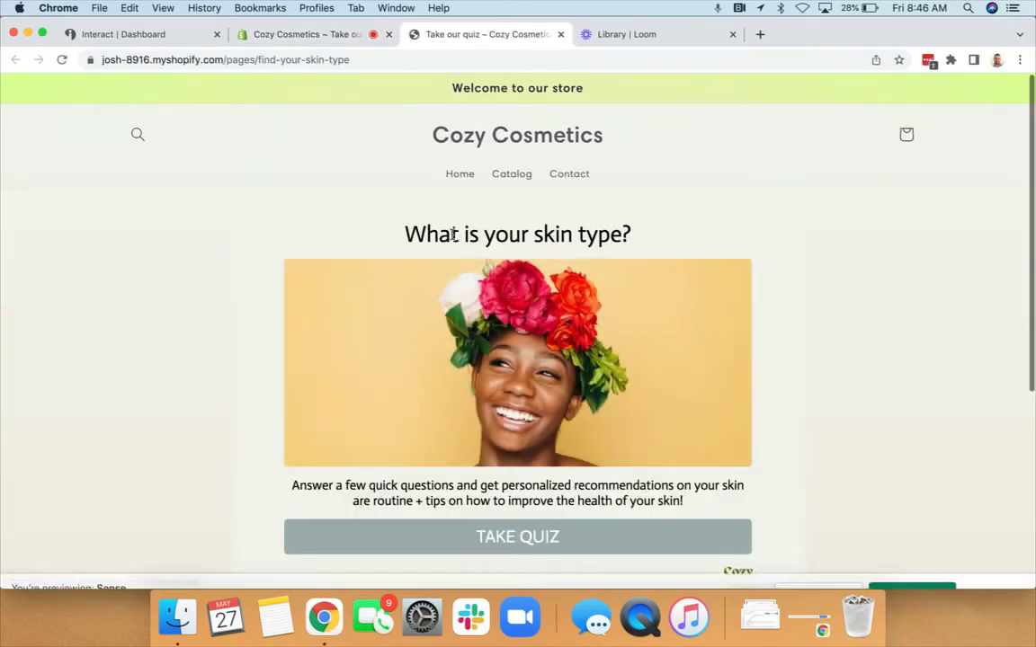
click(993, 567)
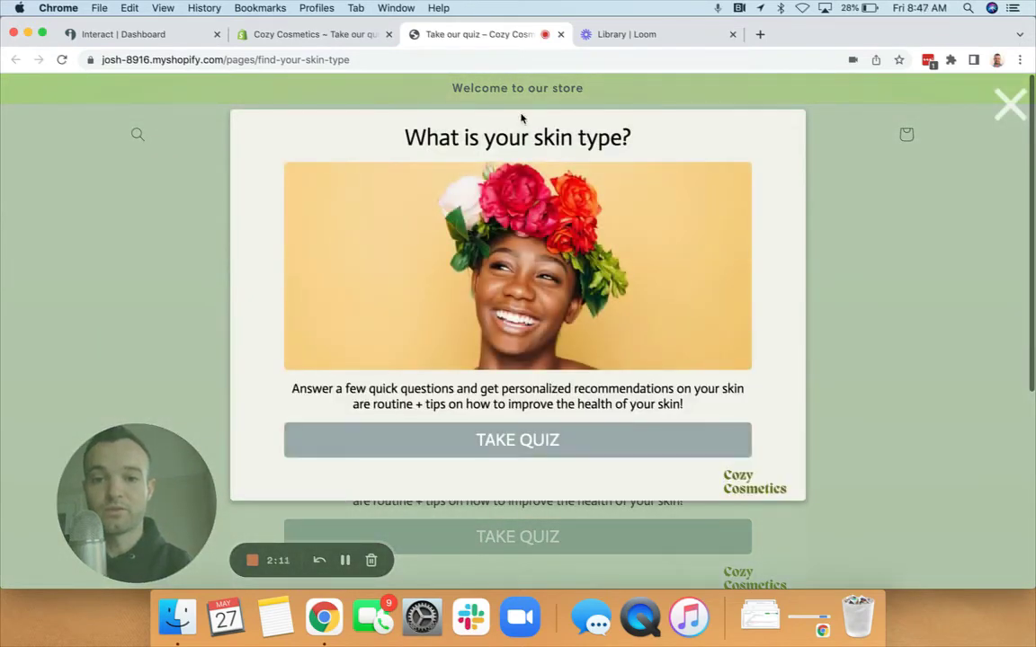
- Test the skin type quiz in the popup by answering all six questions, skip the contact form and hide the result page's preview bar
click(527, 445)
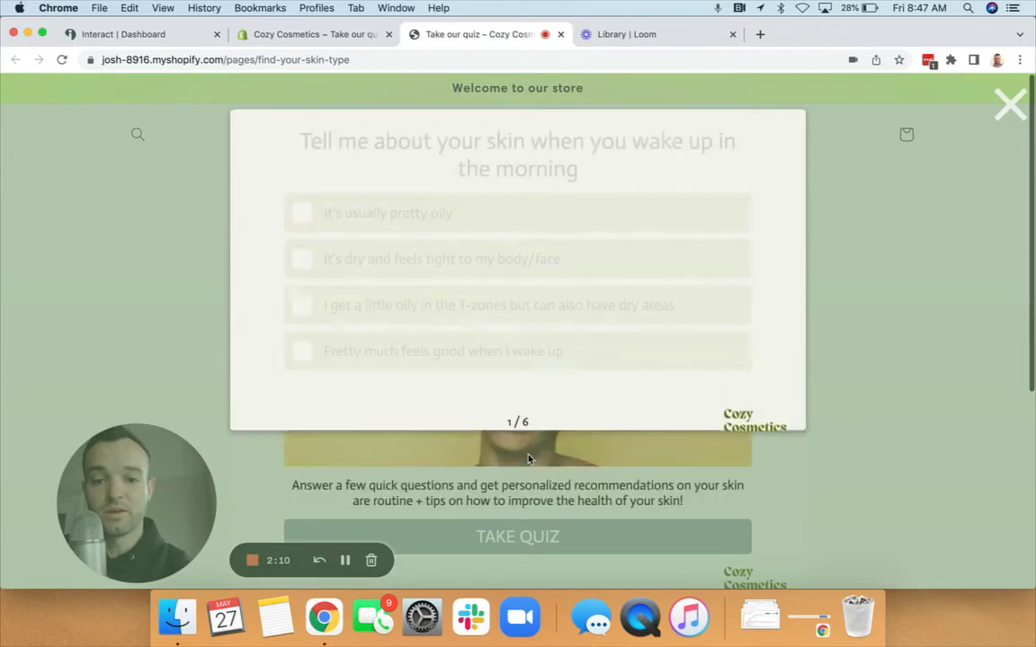
click(481, 278)
click(481, 278)
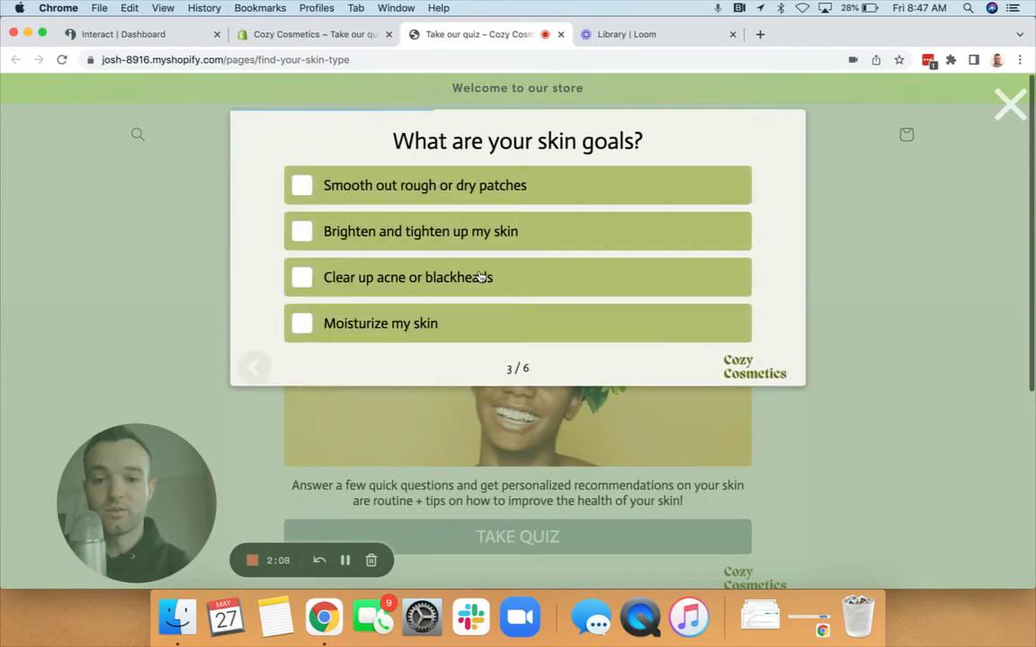
click(481, 276)
click(481, 278)
click(481, 278)
click(480, 276)
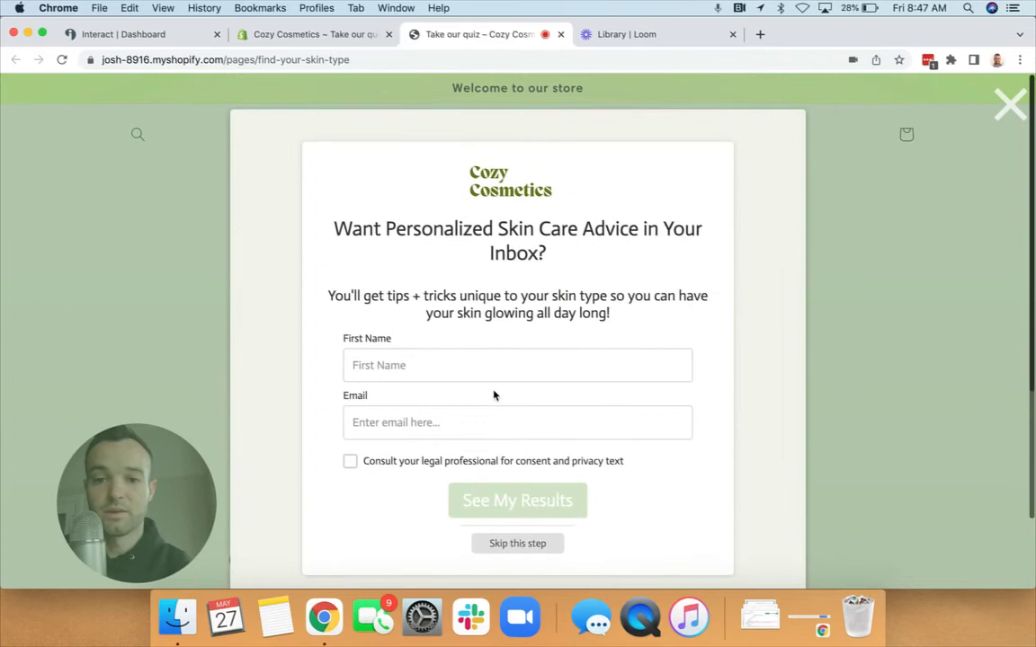
click(505, 545)
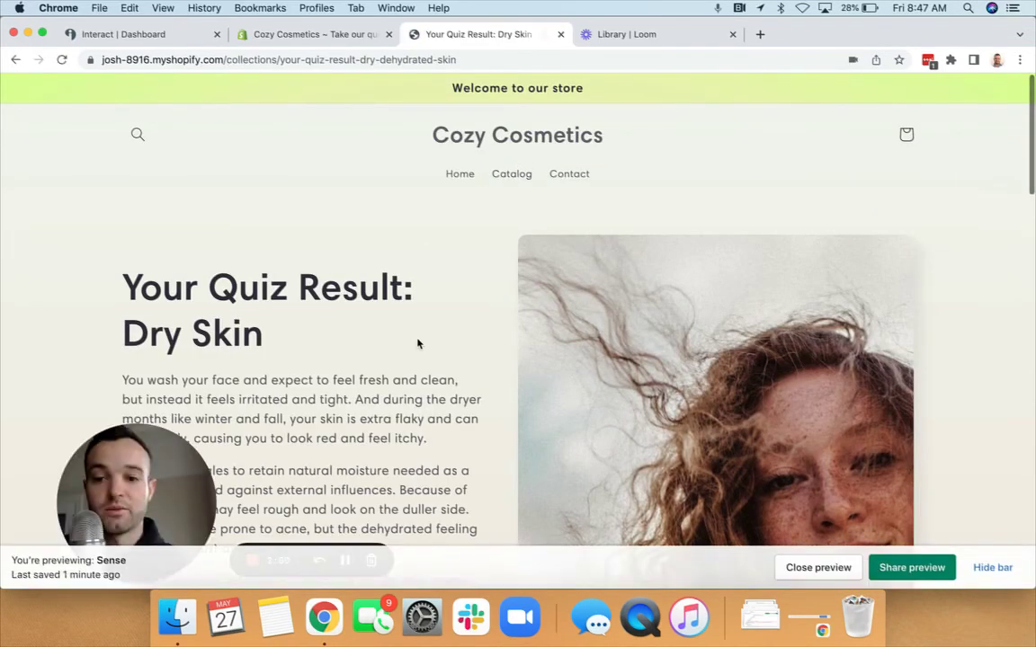
click(992, 567)
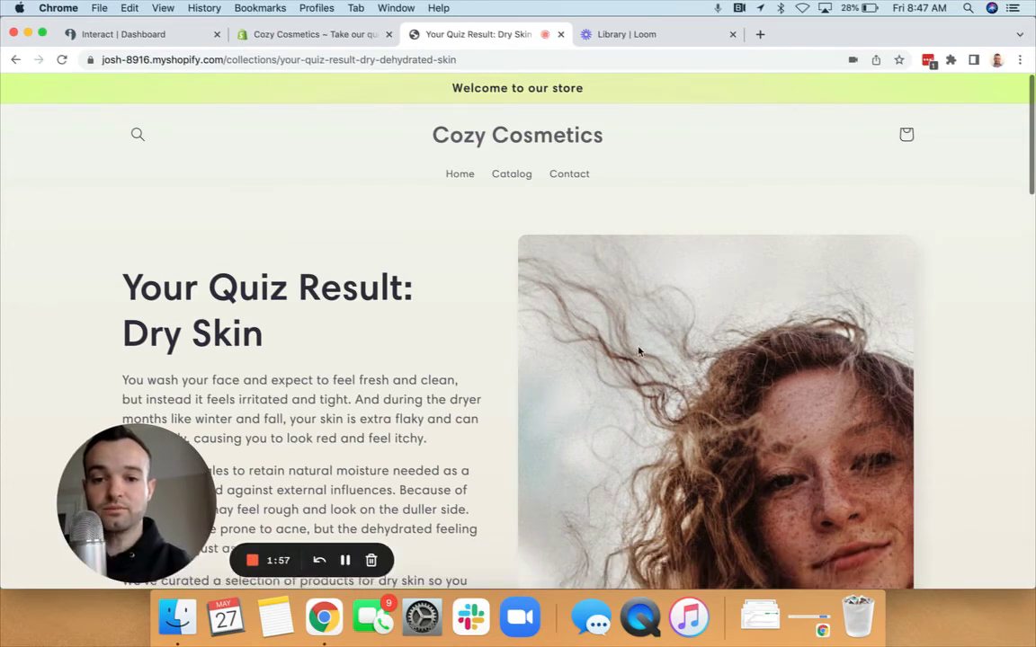
scroll(463, 294, down, 1)
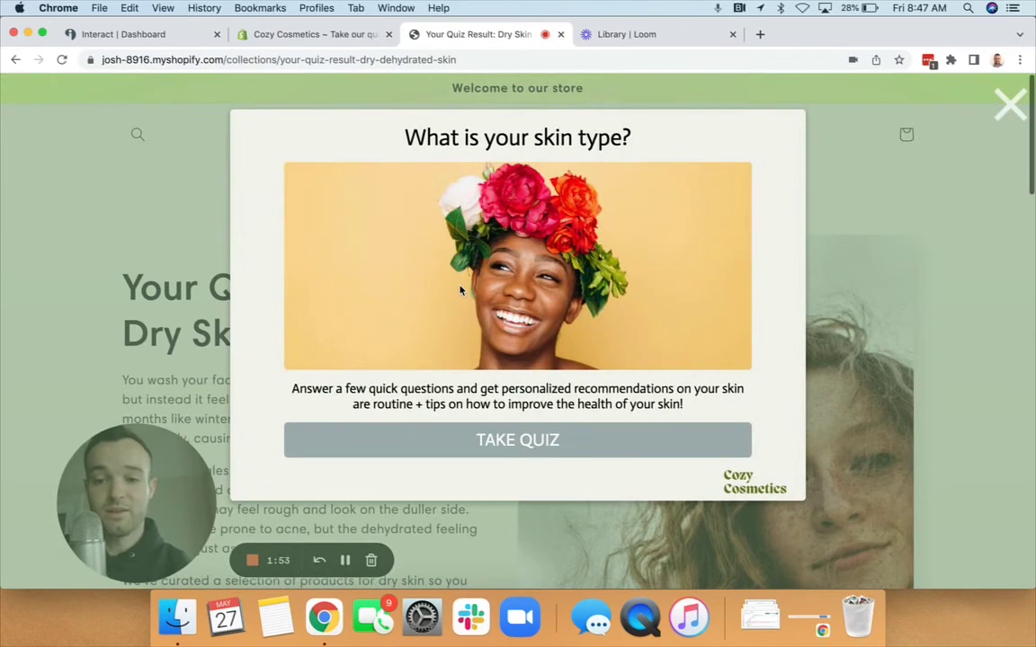
- Switch to the Interact dashboard and set the skin type quiz popup's hiatus to 10 days
click(149, 39)
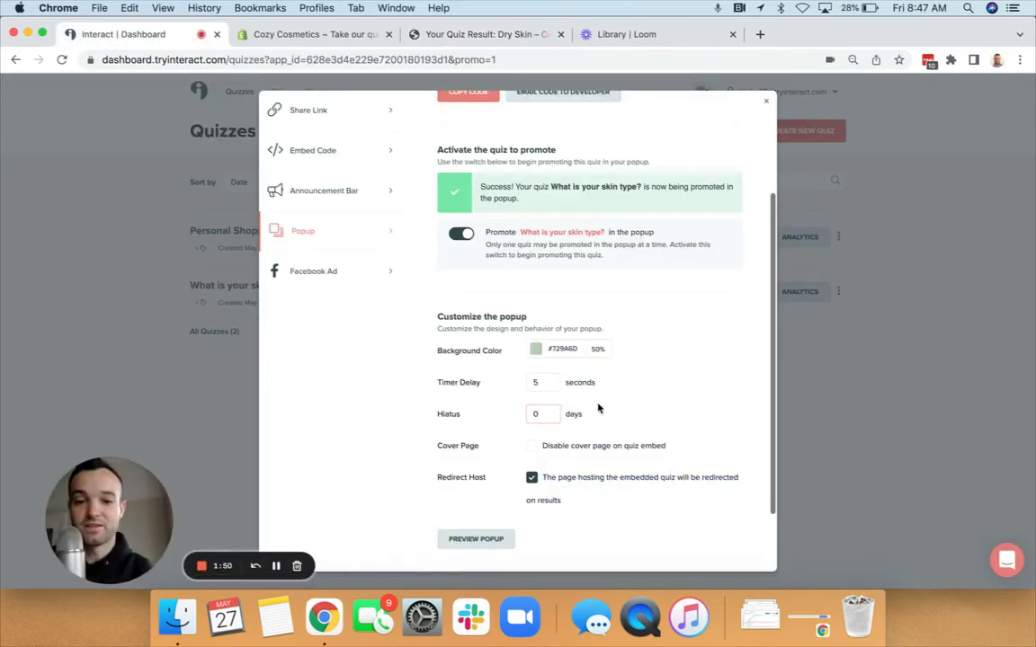
key(BackSpace)
text(7)
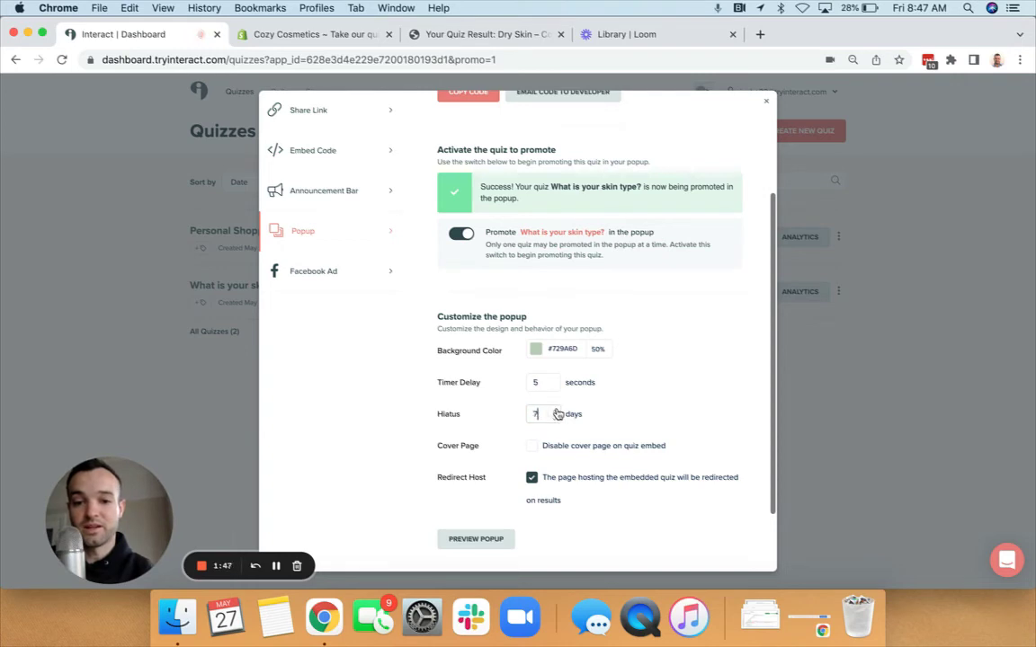
text(0)
- Enable showing the popup only on certain pages to examine the URL path rules, and disable it again
scroll(557, 414, down, 3)
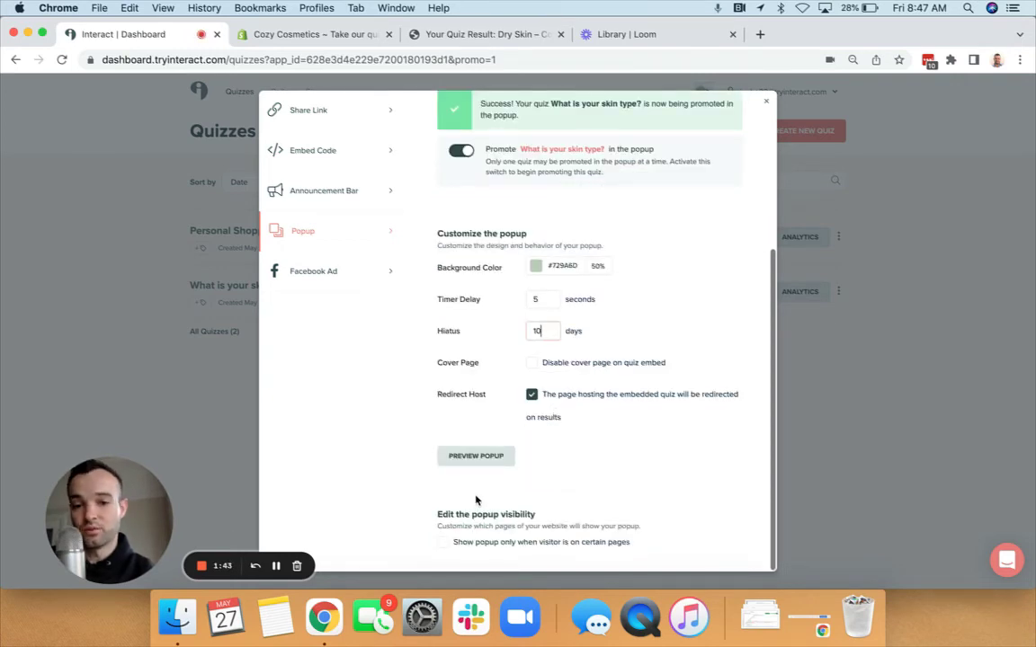
click(443, 542)
scroll(449, 540, down, 5)
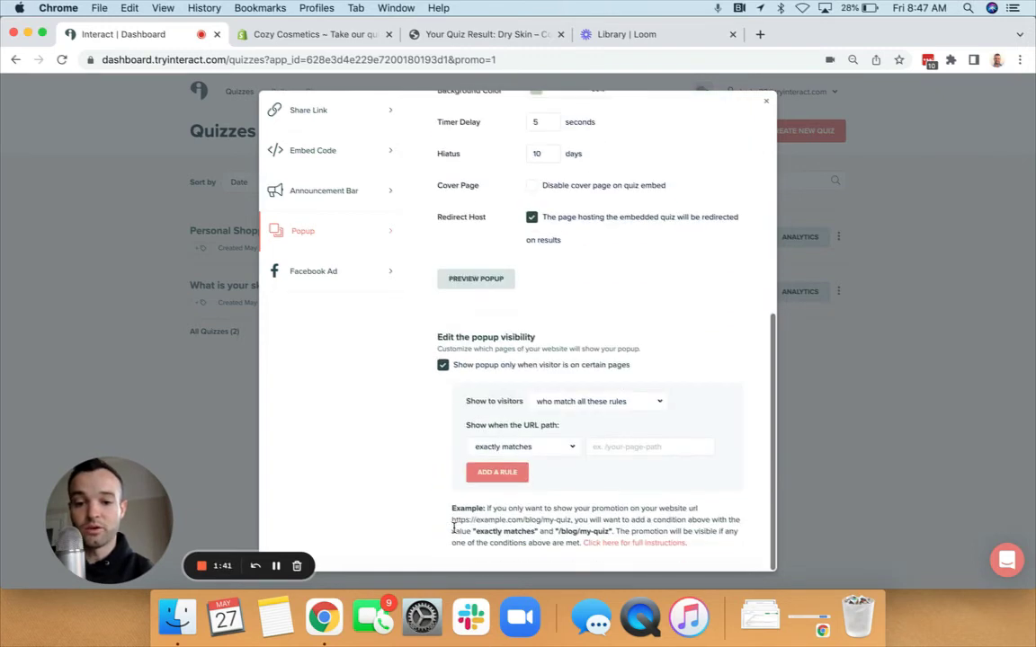
click(442, 366)
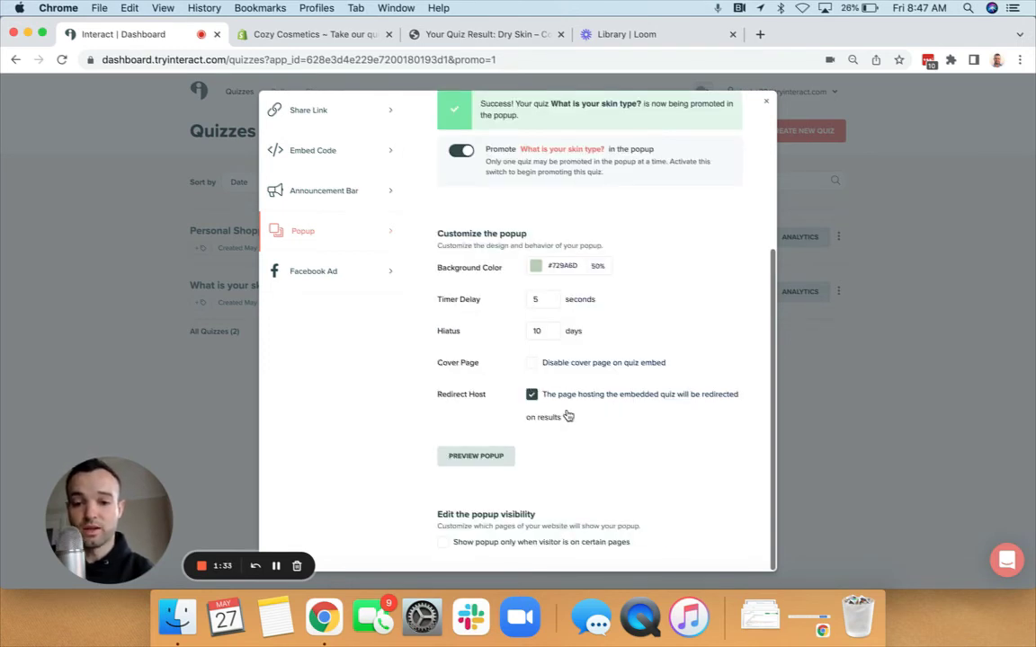
- Check the popup's timer delay and return to the store's quiz result page
click(555, 306)
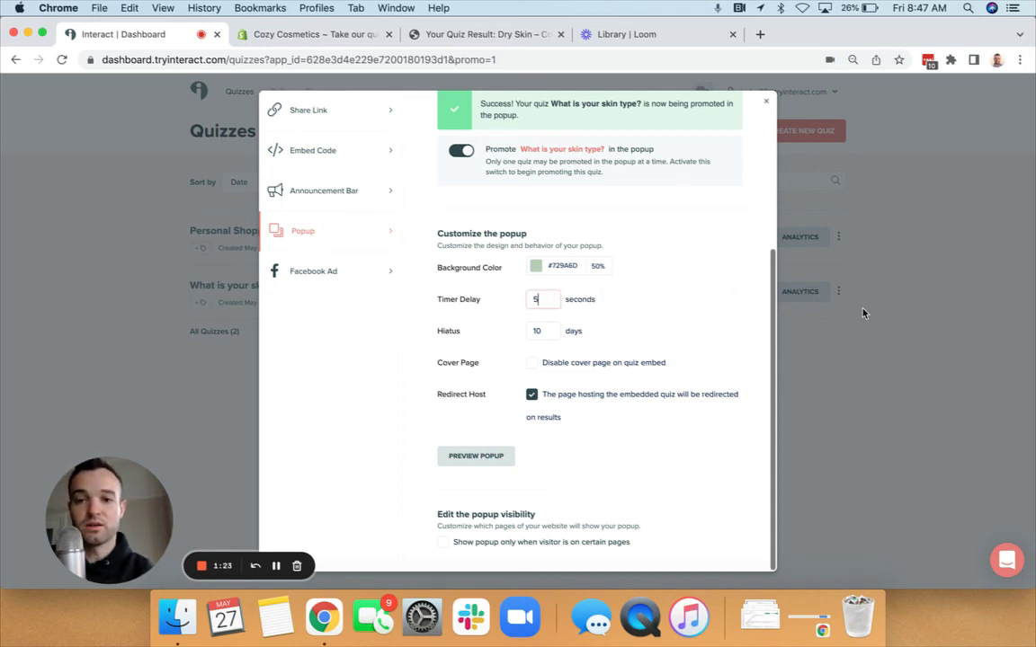
click(453, 36)
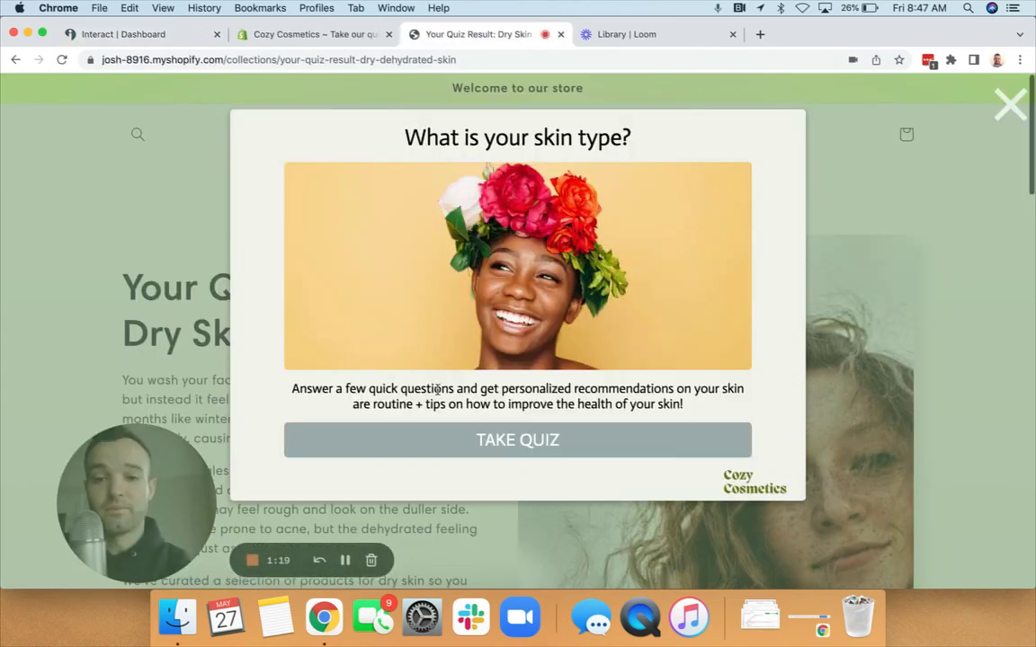